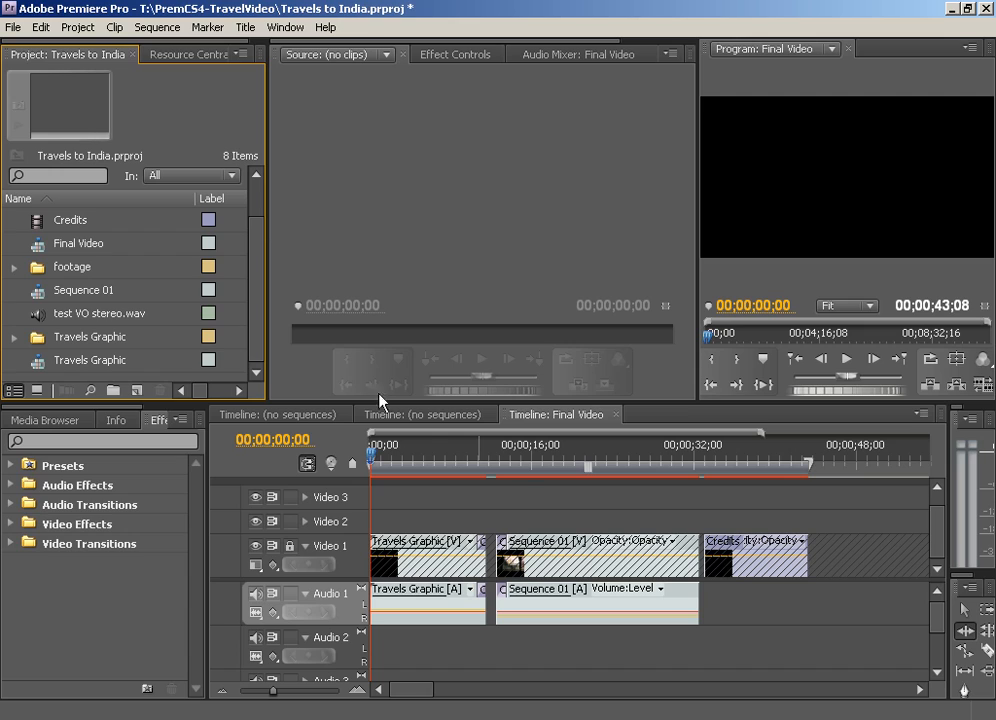
Switch to Windows Explorer and locate new intro VO.wav and new VO.wav in the PremCS4-TravelVideo folder.
{"action": "left_click", "coordinate": [410, 718]}
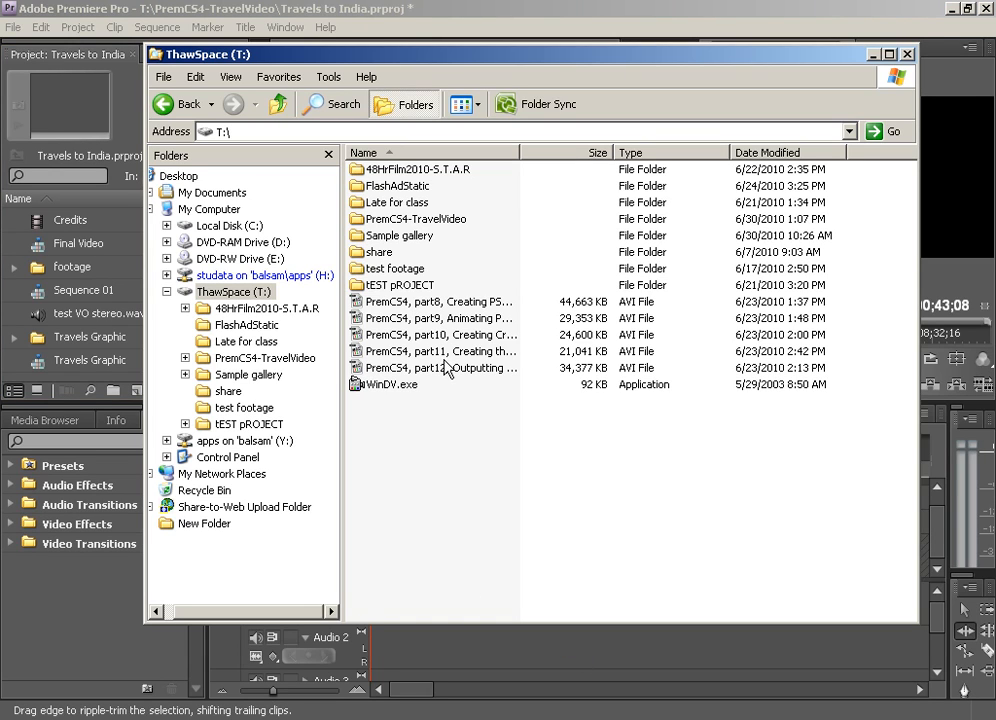
{"action": "double_click", "coordinate": [430, 220]}
{"action": "left_click", "coordinate": [405, 269]}
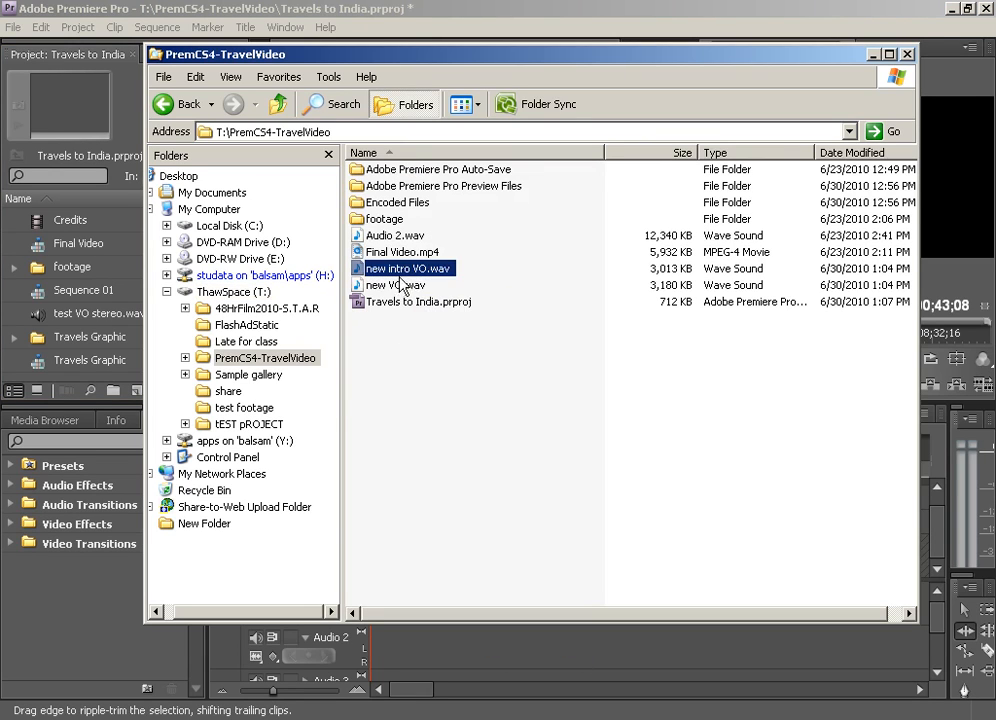
{"action": "left_click", "coordinate": [400, 285], "text": "ctrl"}
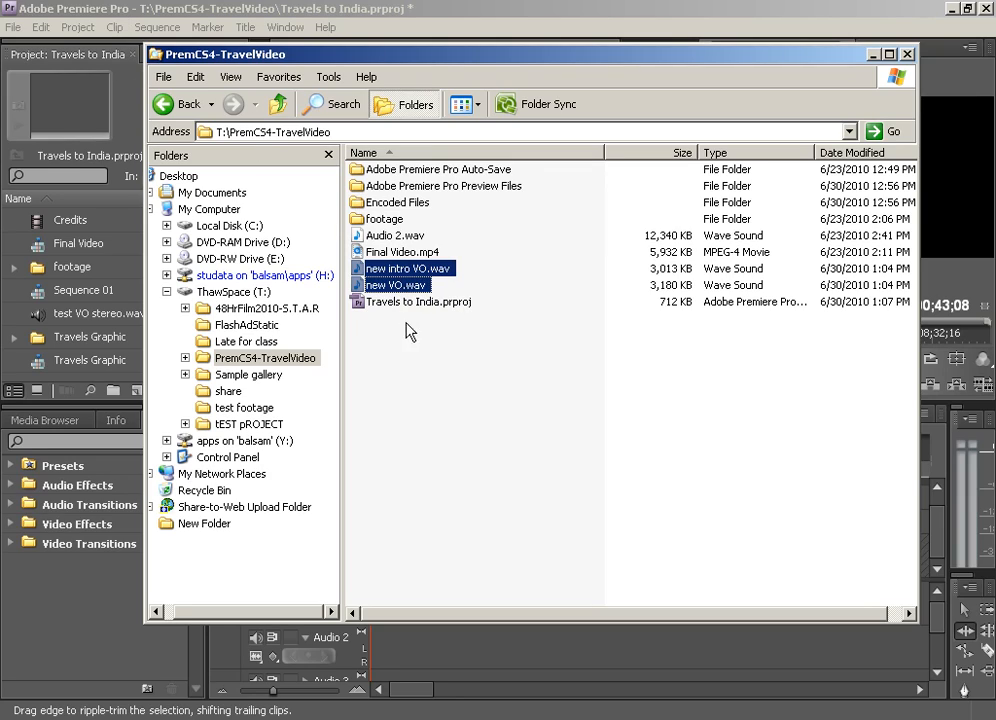
Switch back to Premiere Pro and import new intro VO.wav and new VO.wav into the project.
{"action": "left_click", "coordinate": [80, 15]}
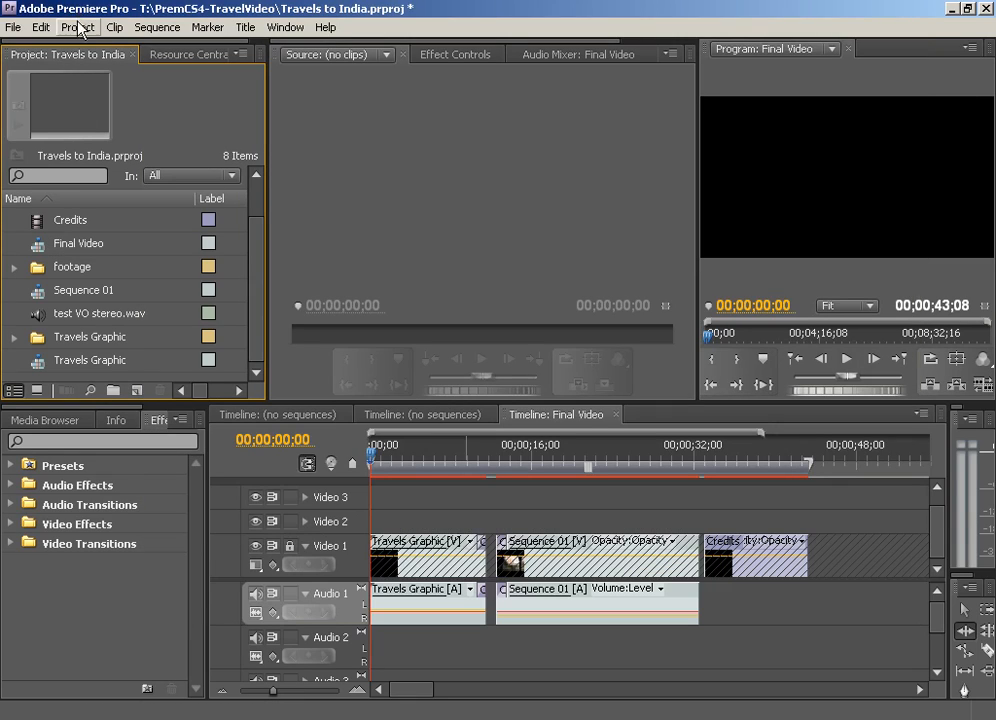
{"action": "right_click", "coordinate": [163, 376]}
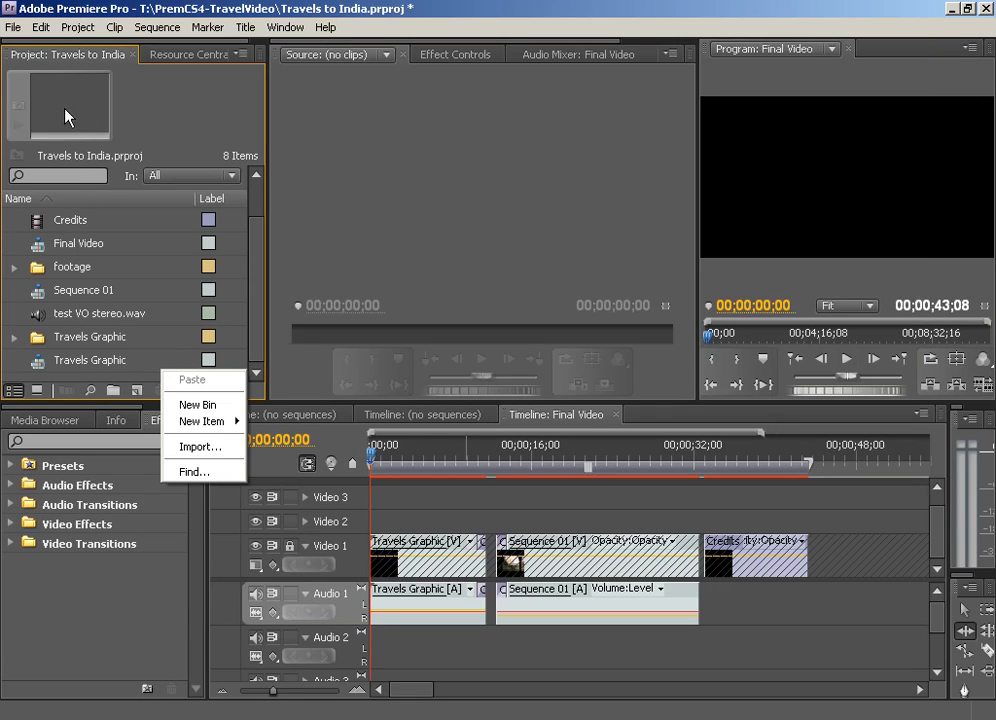
{"action": "left_click", "coordinate": [205, 447]}
{"action": "left_click", "coordinate": [386, 279]}
{"action": "left_click", "coordinate": [376, 295], "text": "ctrl"}
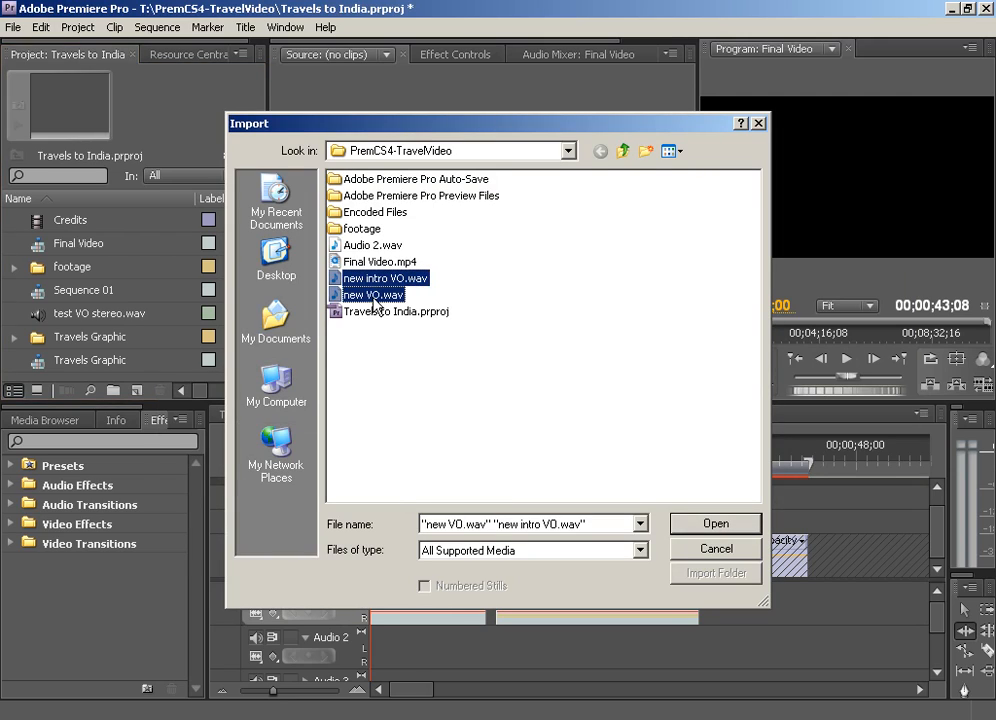
{"action": "left_click", "coordinate": [714, 523]}
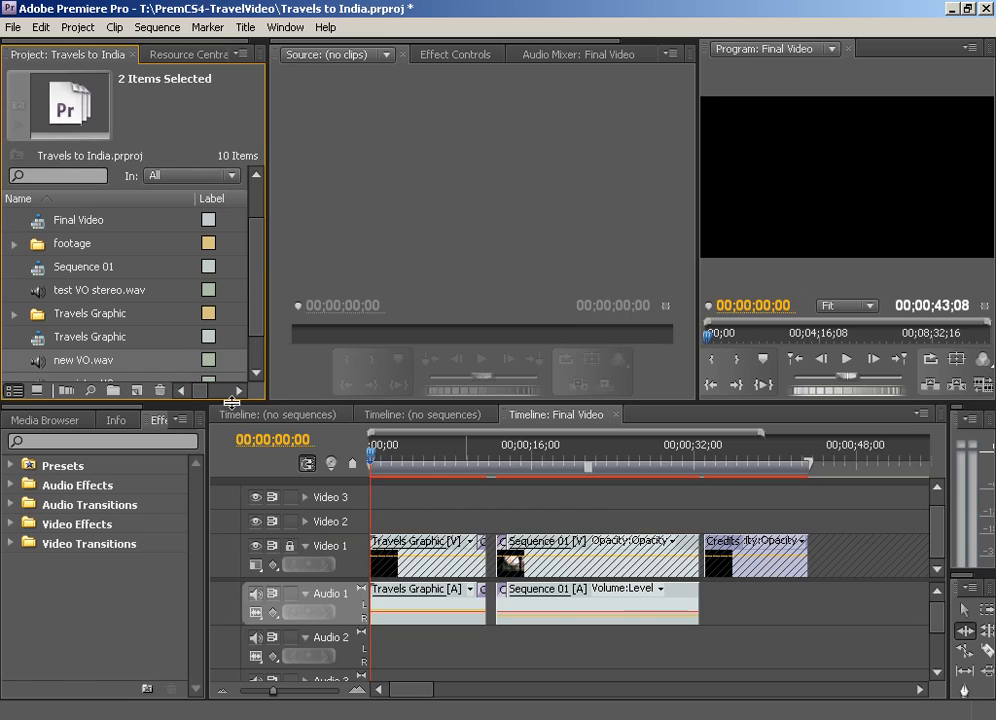
Enlarge the project list, then load new intro VO.wav as the source clip and play its first half.
{"action": "left_click_drag", "start_coordinate": [230, 482], "coordinate": [231, 490]}
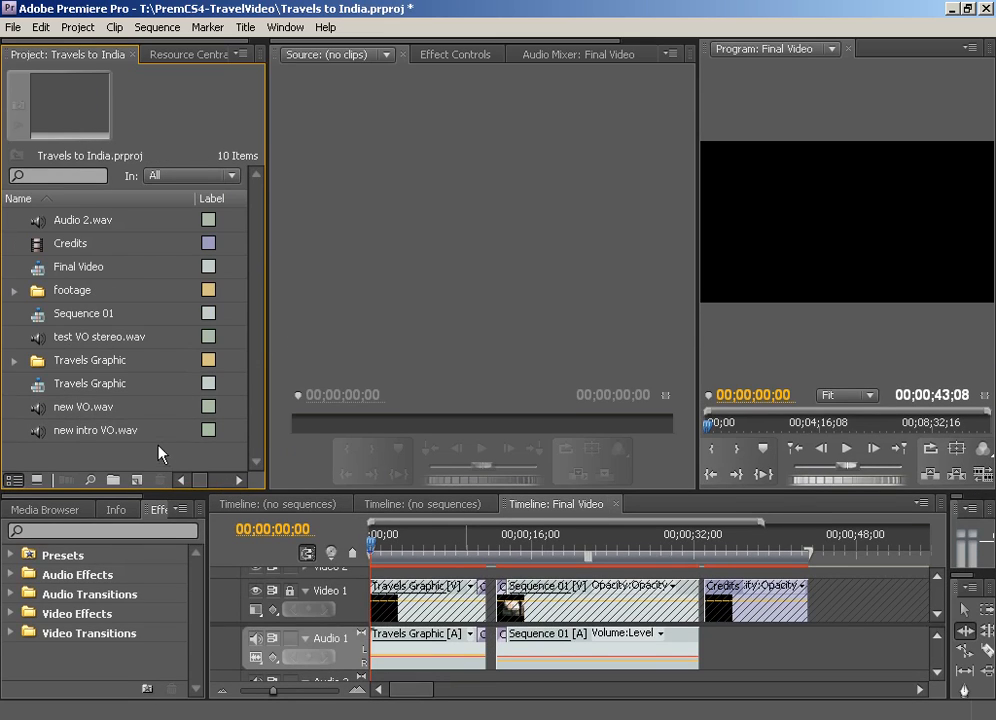
{"action": "left_click", "coordinate": [62, 436]}
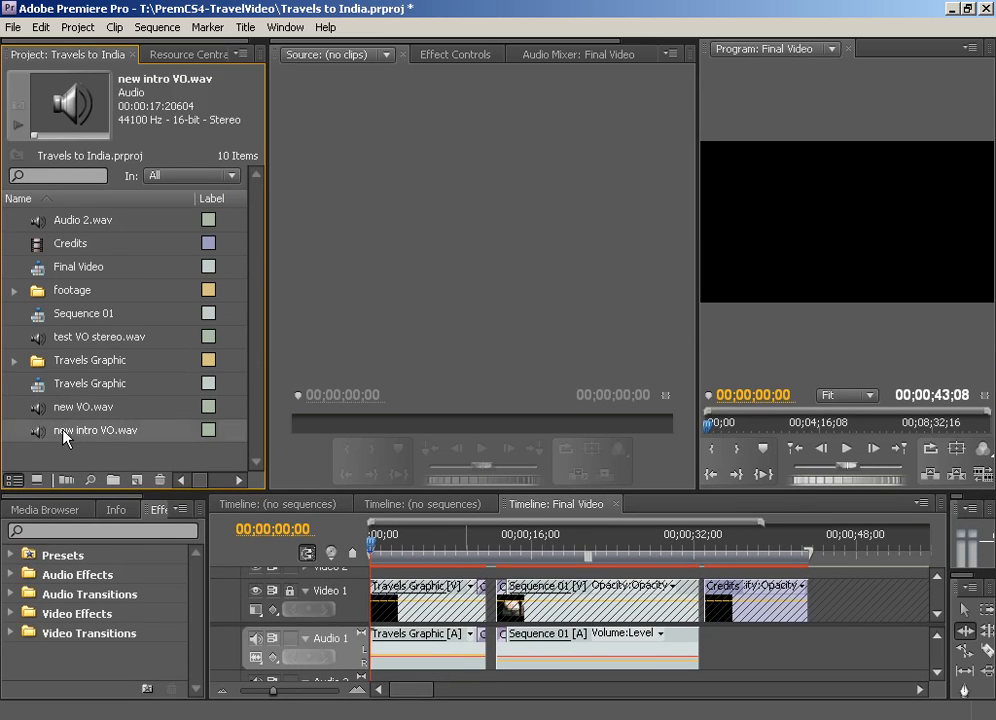
{"action": "left_click", "coordinate": [62, 436]}
{"action": "double_click", "coordinate": [32, 436]}
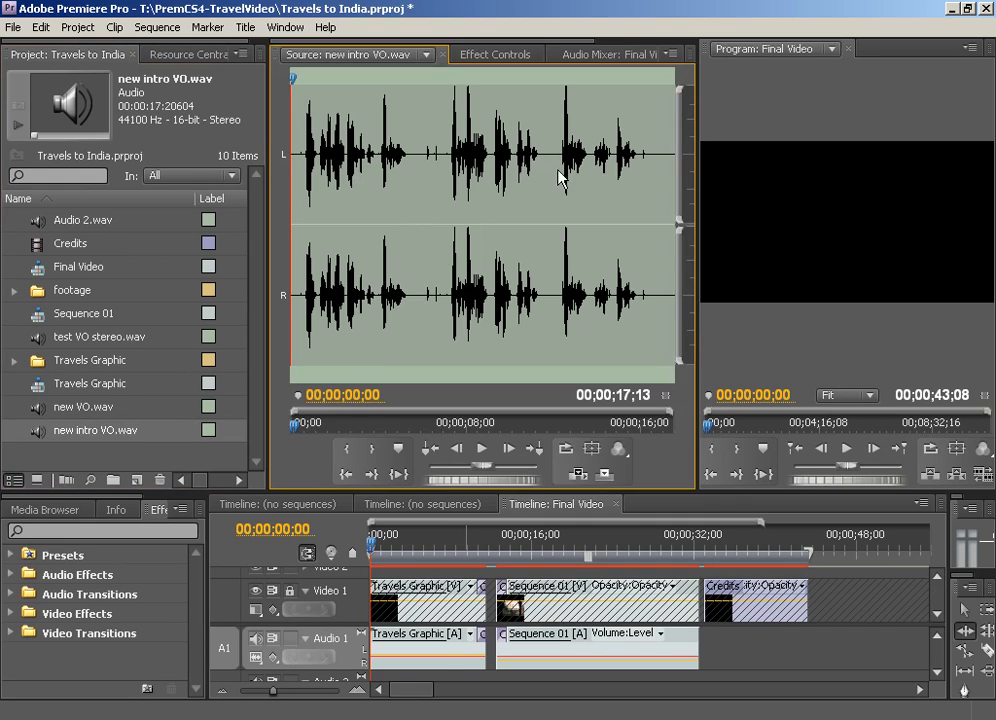
{"action": "left_click", "coordinate": [418, 184]}
{"action": "key", "text": "space"}
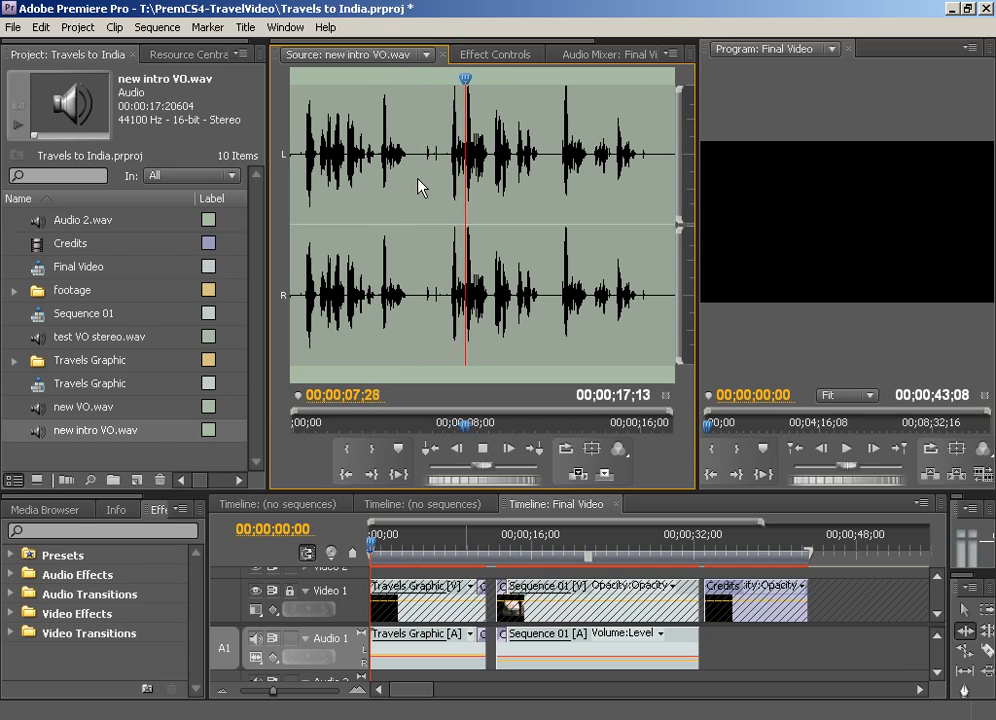
{"action": "key", "text": "space"}
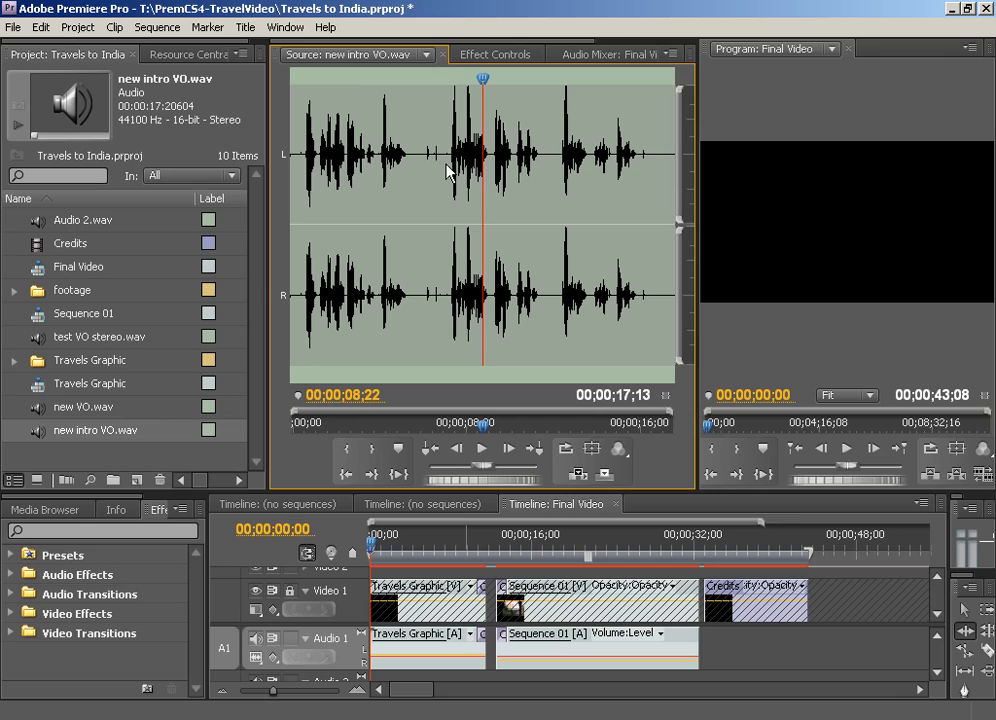
Mark the source clip's In point at 00;00;06;28 and Out point at 00;00;11;18, and enlarge the timeline area.
{"action": "left_click_drag", "start_coordinate": [450, 162], "coordinate": [525, 160]}
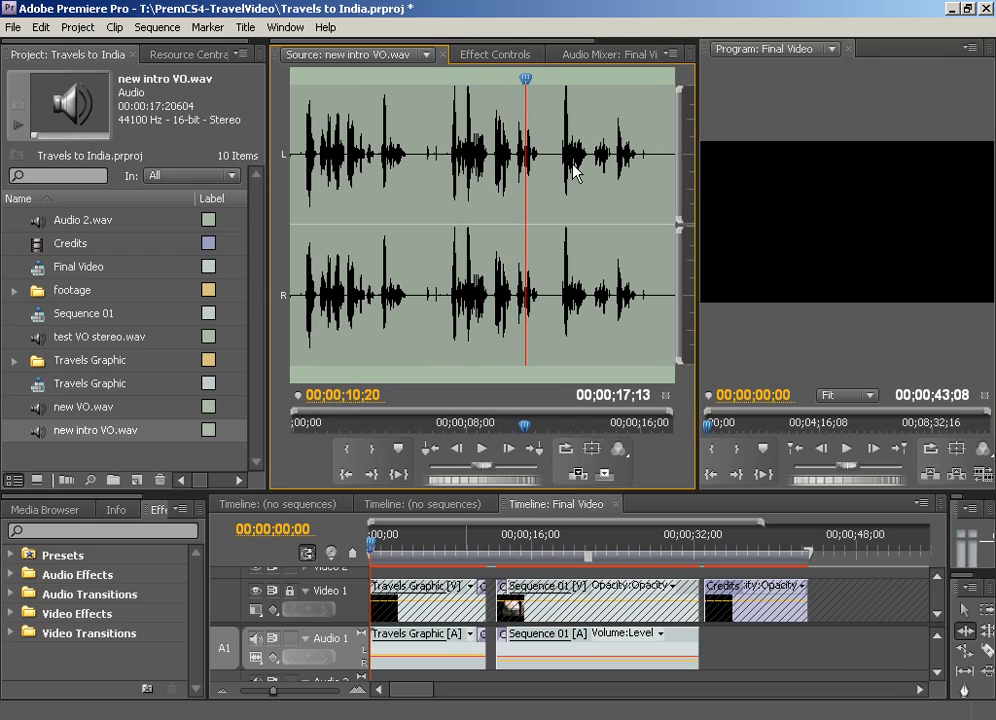
{"action": "left_click_drag", "start_coordinate": [526, 80], "coordinate": [444, 82]}
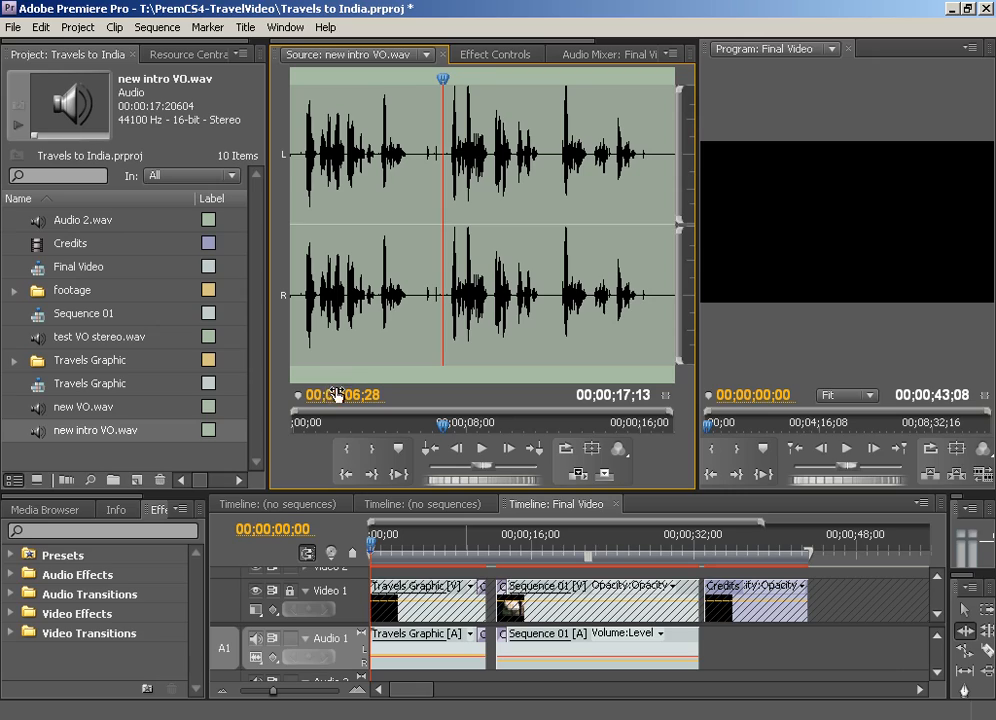
{"action": "left_click", "coordinate": [346, 449]}
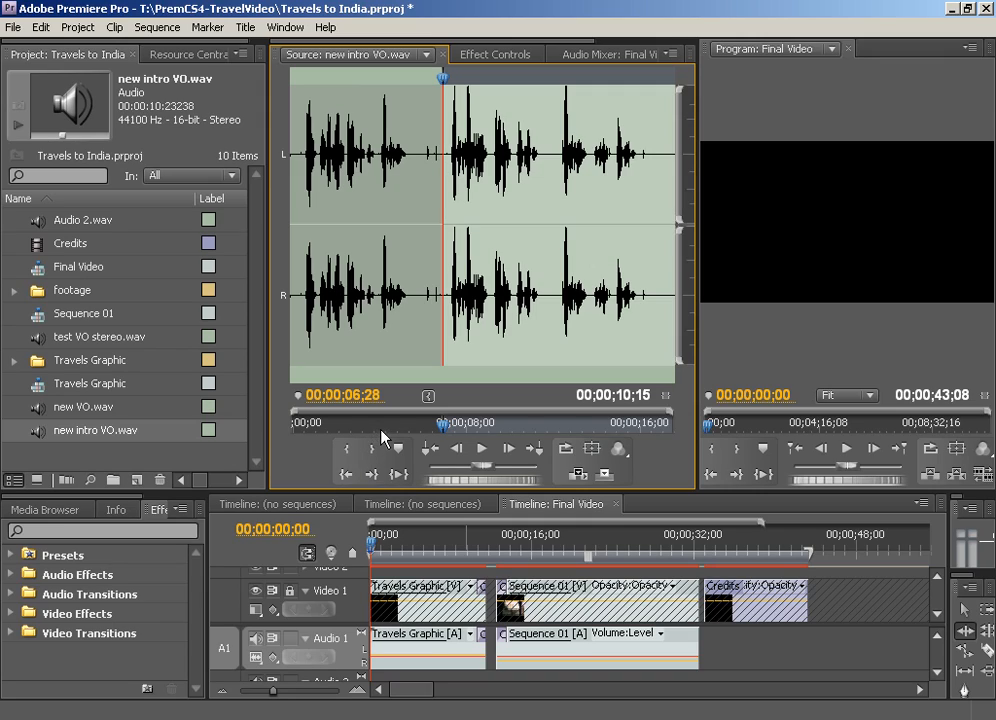
{"action": "left_click_drag", "start_coordinate": [442, 80], "coordinate": [546, 79]}
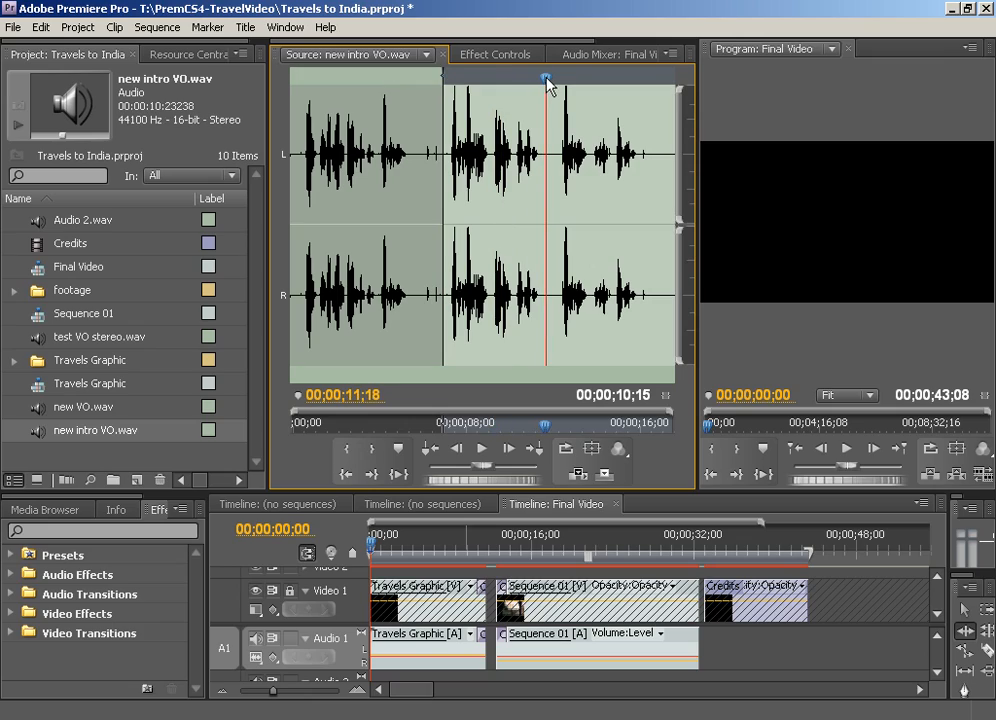
{"action": "left_click", "coordinate": [371, 459]}
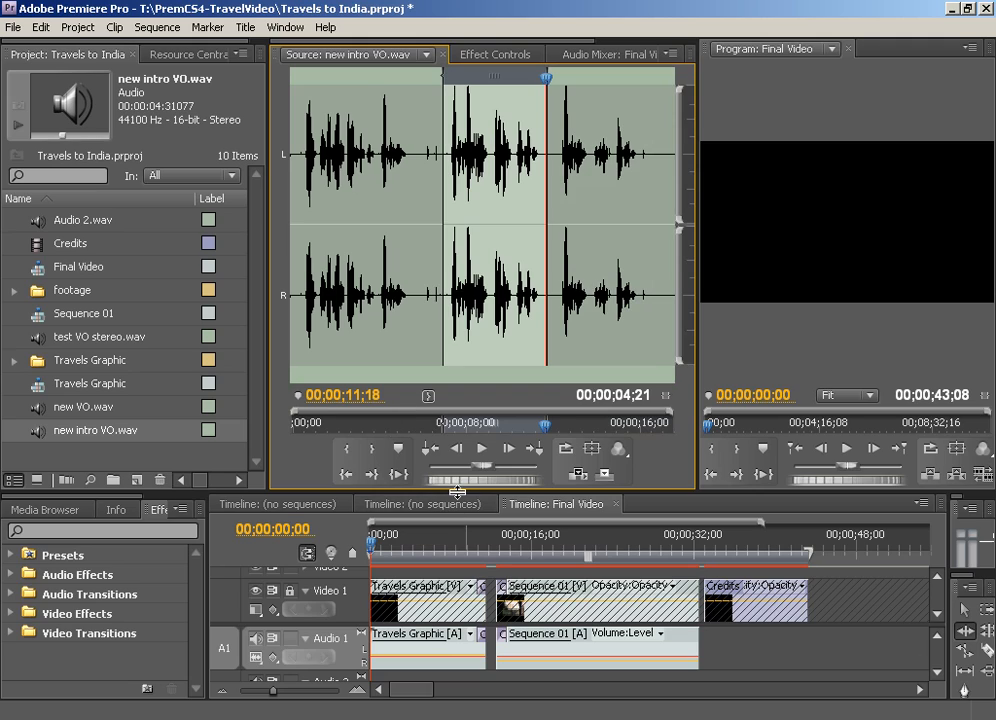
{"action": "left_click_drag", "start_coordinate": [457, 491], "coordinate": [457, 345]}
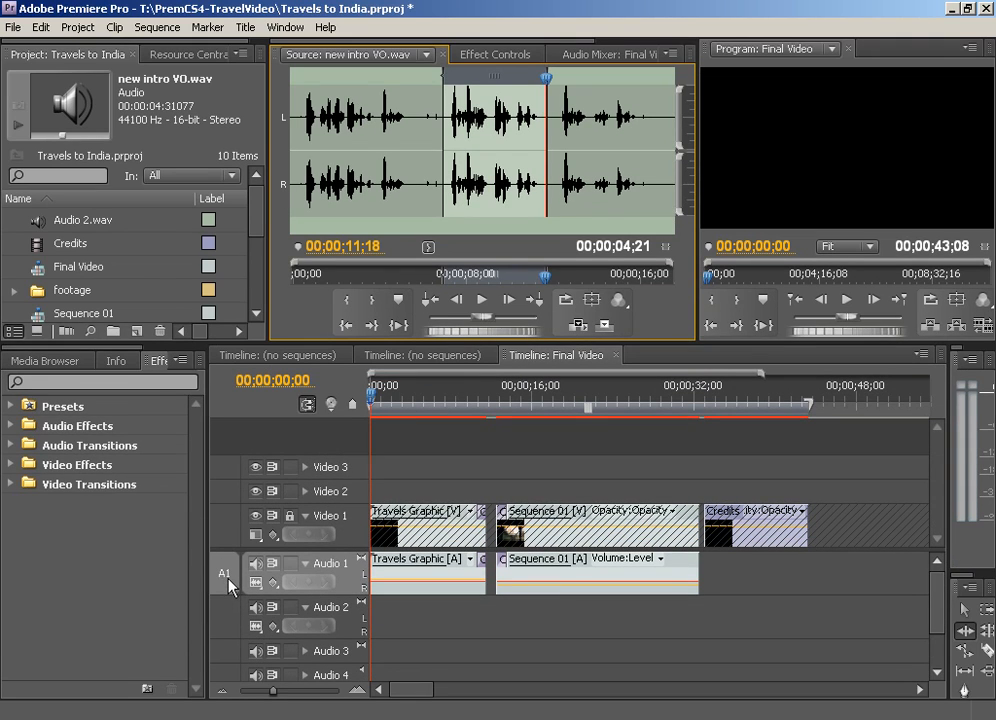
Try overlaying the marked voice-over section onto Audio 1, and undo the edit.
{"action": "left_click", "coordinate": [605, 326]}
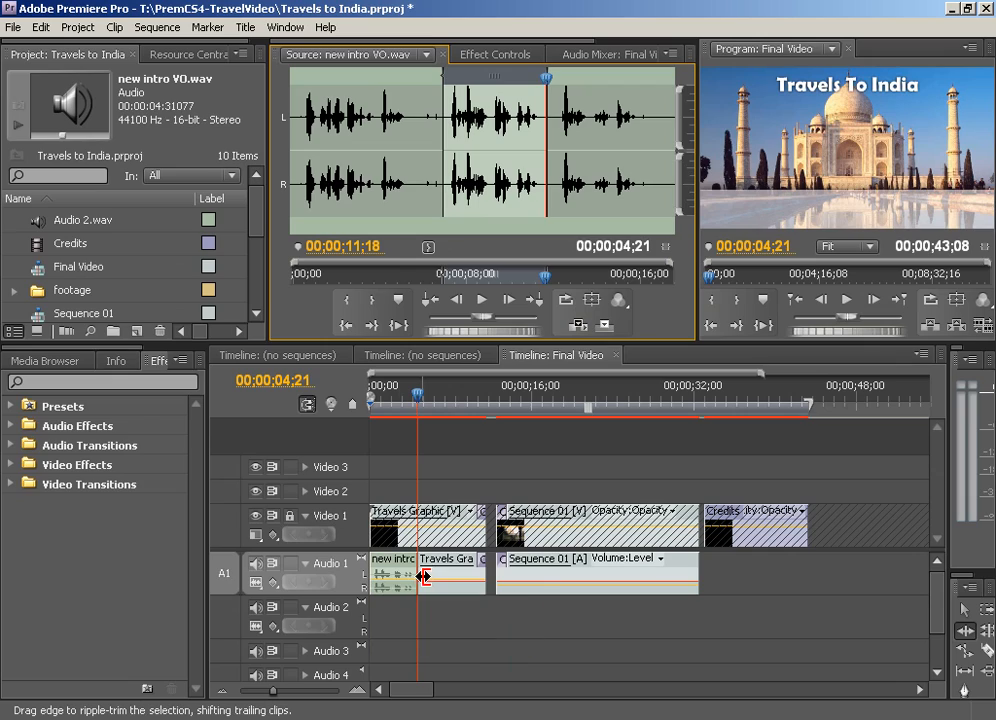
{"action": "key", "text": "ctrl+z"}
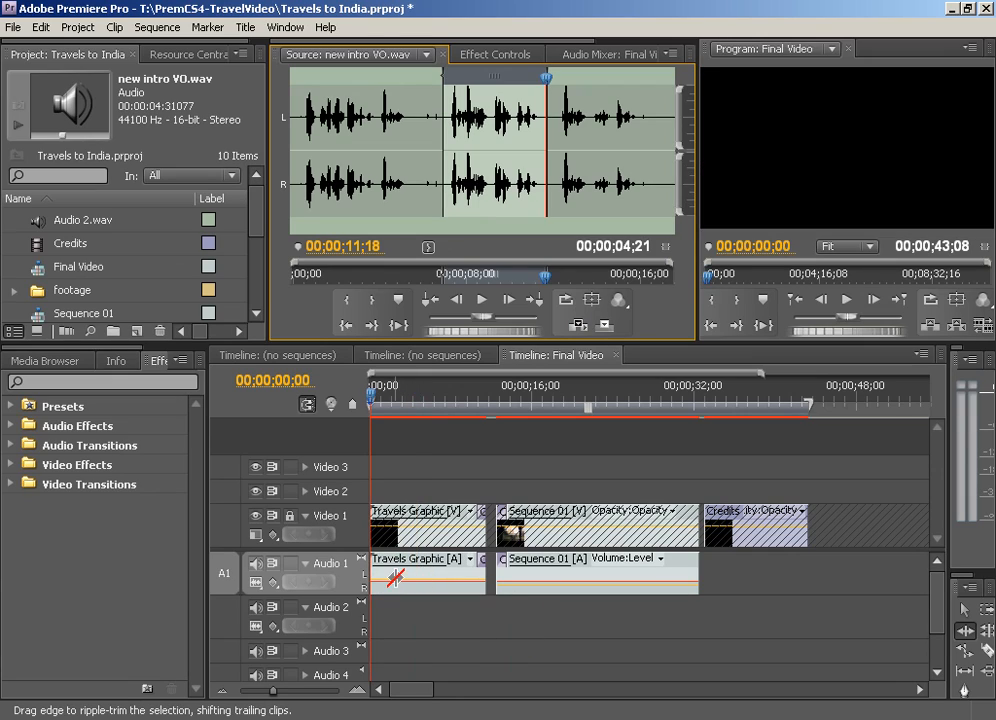
Lock the Audio 1 track and assign source A1 to Audio 2.
{"action": "left_click", "coordinate": [292, 565]}
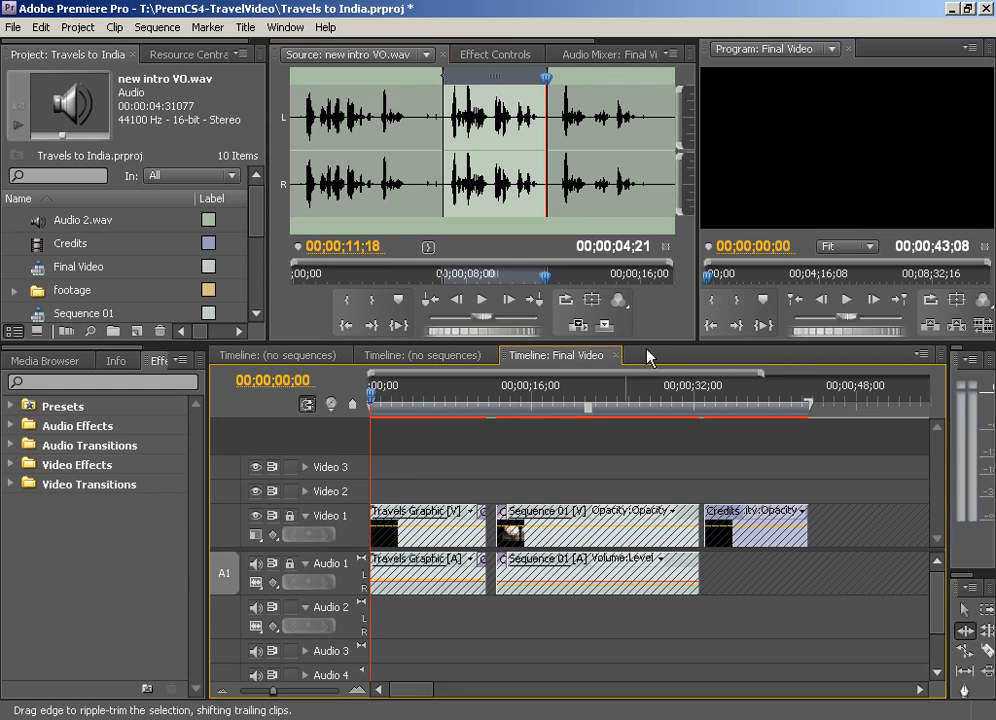
{"action": "left_click", "coordinate": [605, 327]}
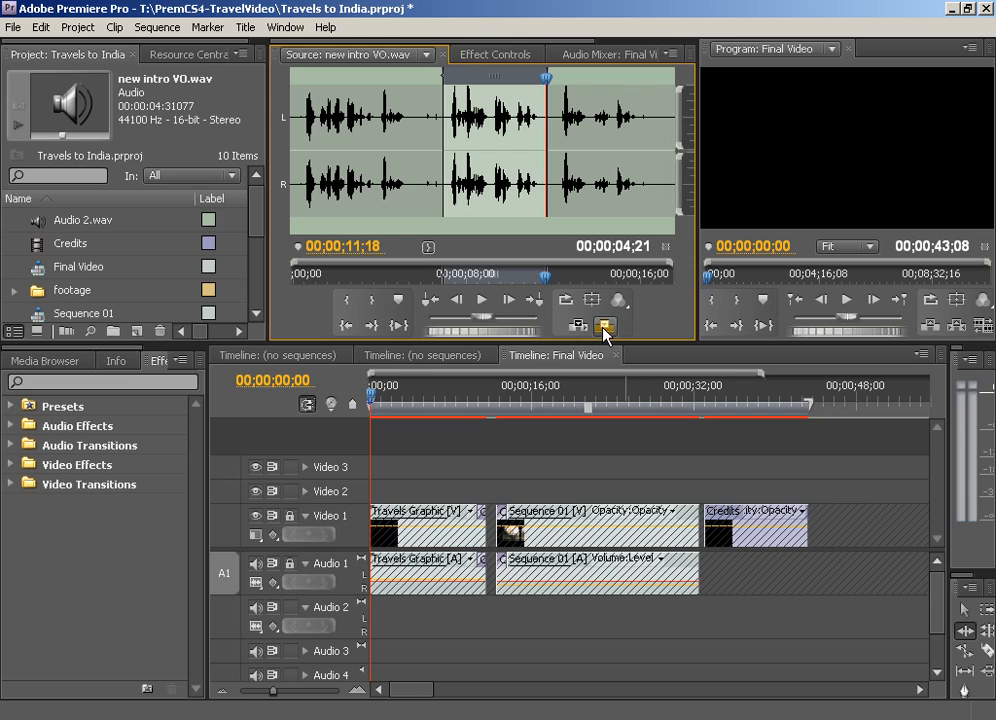
{"action": "right_click", "coordinate": [224, 578]}
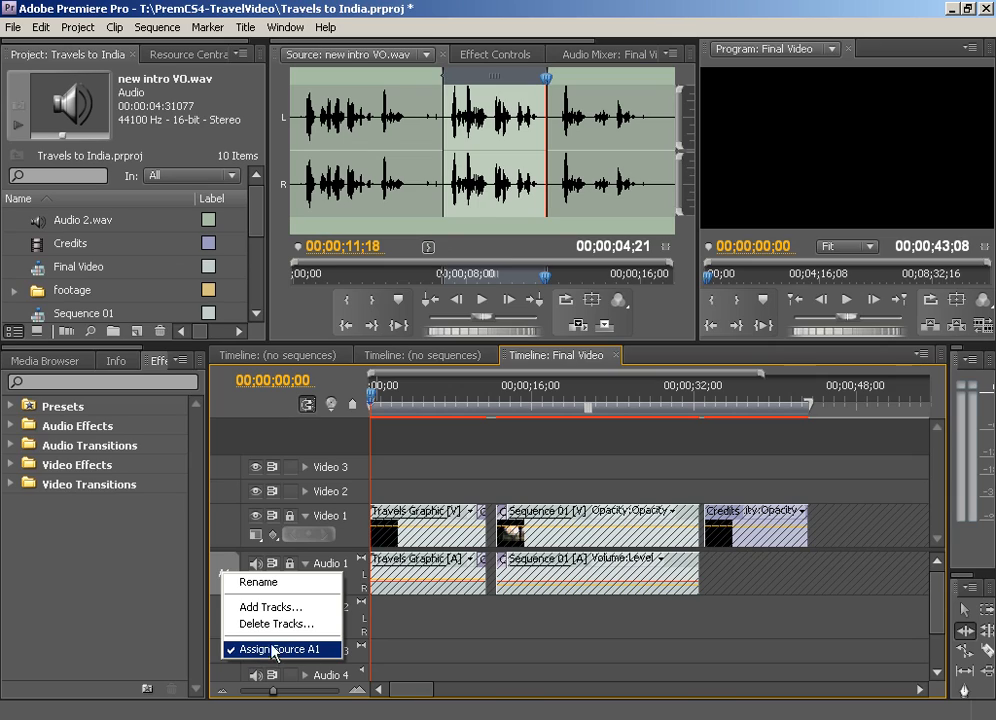
{"action": "left_click", "coordinate": [432, 646]}
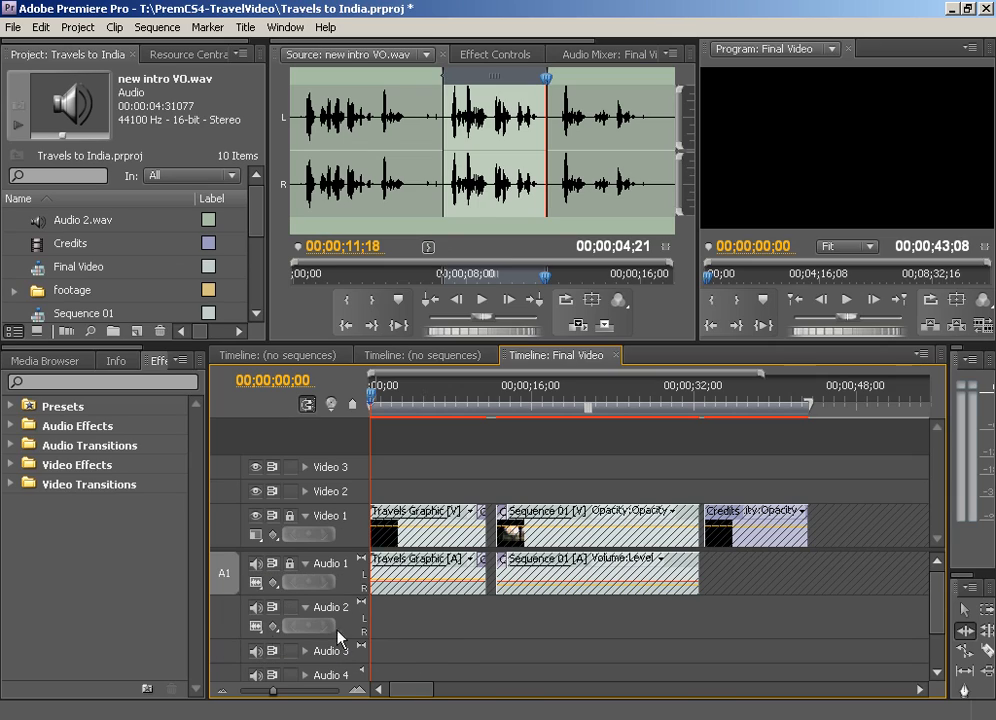
{"action": "right_click", "coordinate": [227, 616]}
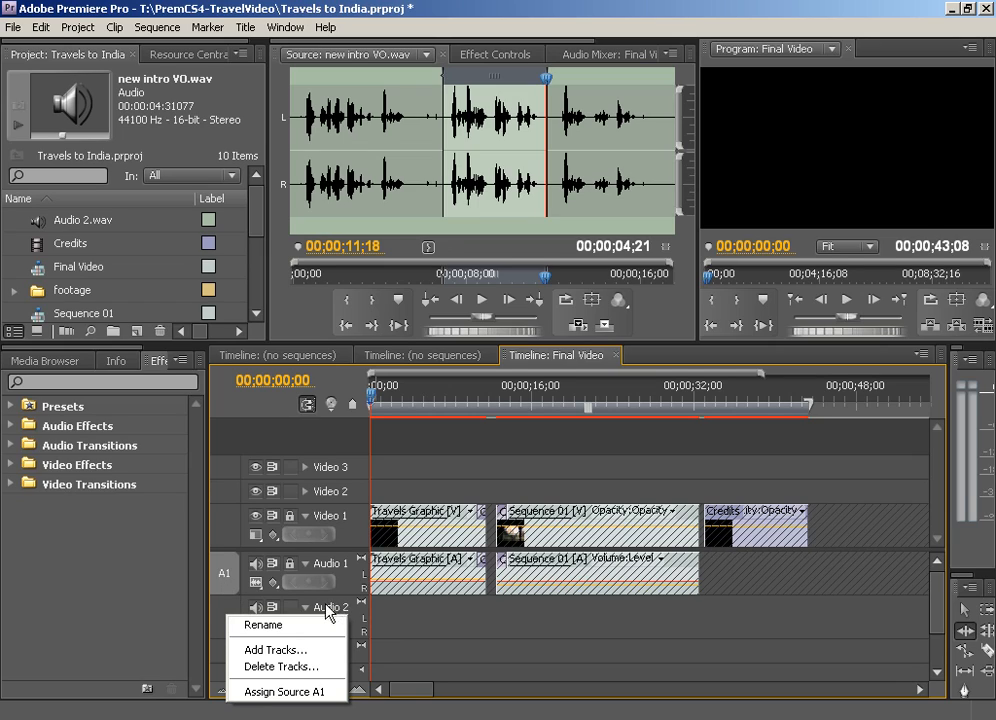
{"action": "left_click", "coordinate": [287, 692]}
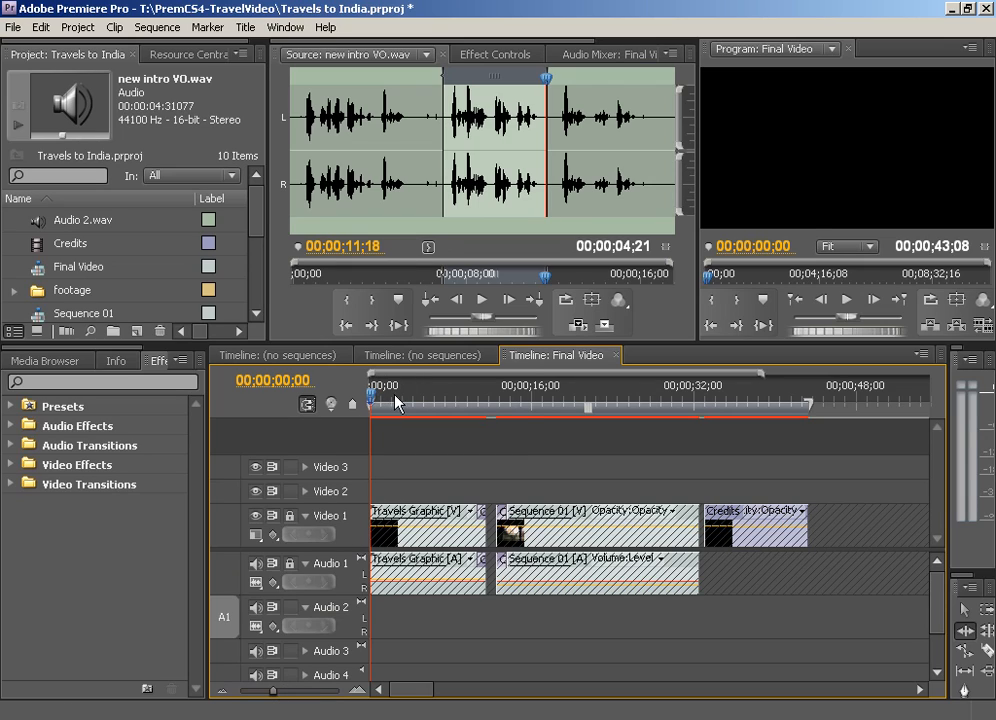
Target Audio 2 and overlay the marked voice-over section onto it at 00;00;03;05.
{"action": "mouse_move", "coordinate": [383, 401]}
{"action": "left_mouse_down"}
{"action": "mouse_move", "coordinate": [398, 401]}
{"action": "mouse_move", "coordinate": [377, 402]}
{"action": "left_mouse_up"}
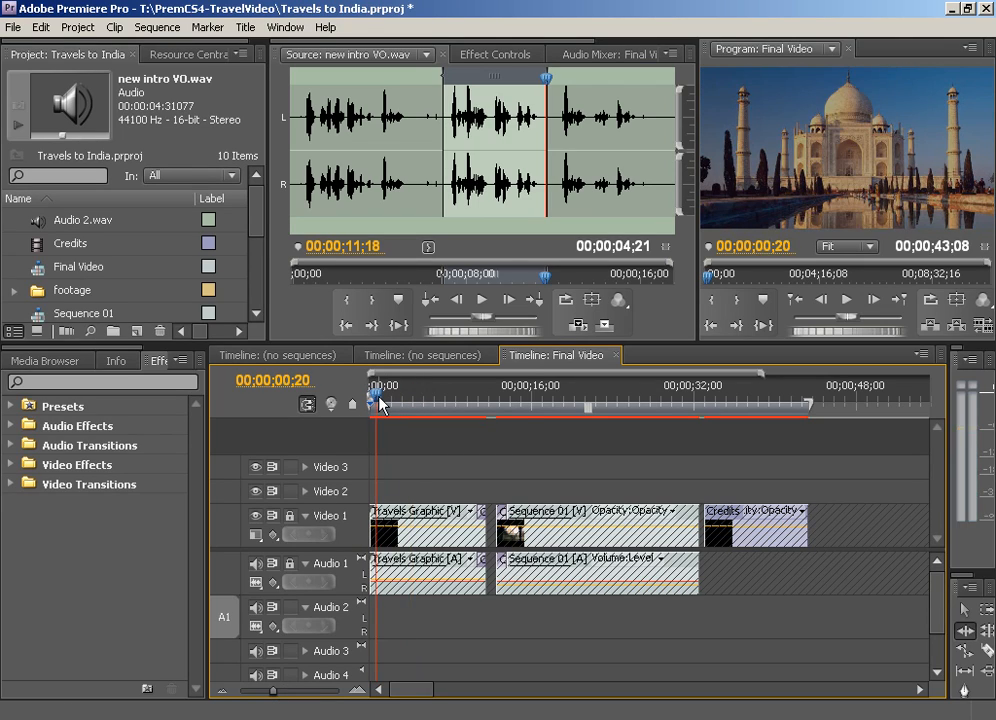
{"action": "left_click", "coordinate": [605, 326]}
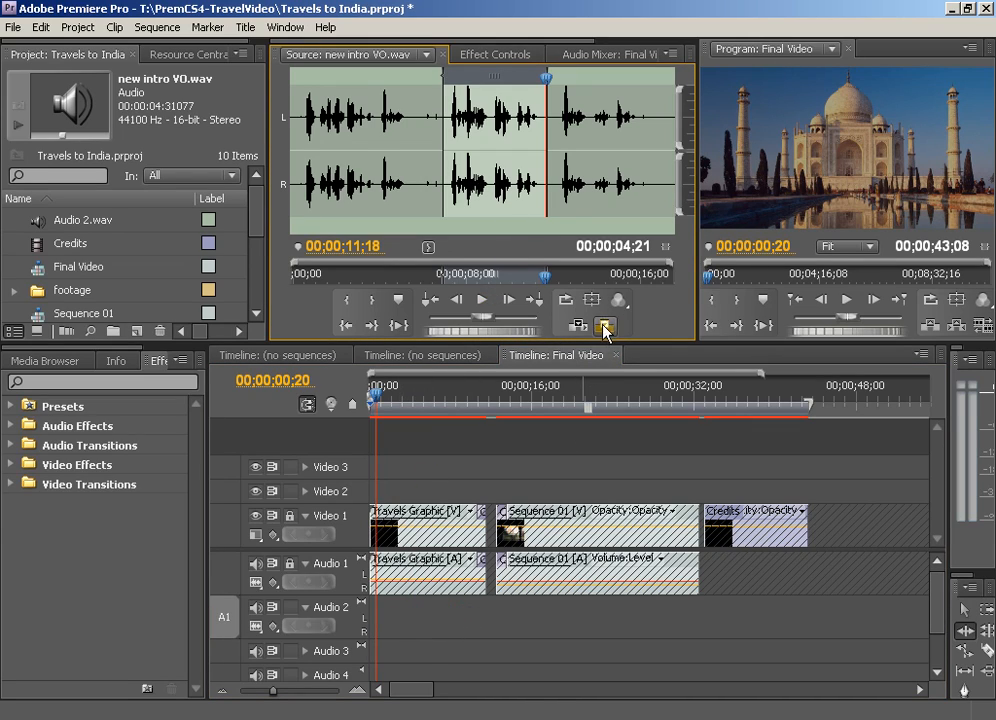
{"action": "left_click_drag", "start_coordinate": [454, 393], "coordinate": [402, 393]}
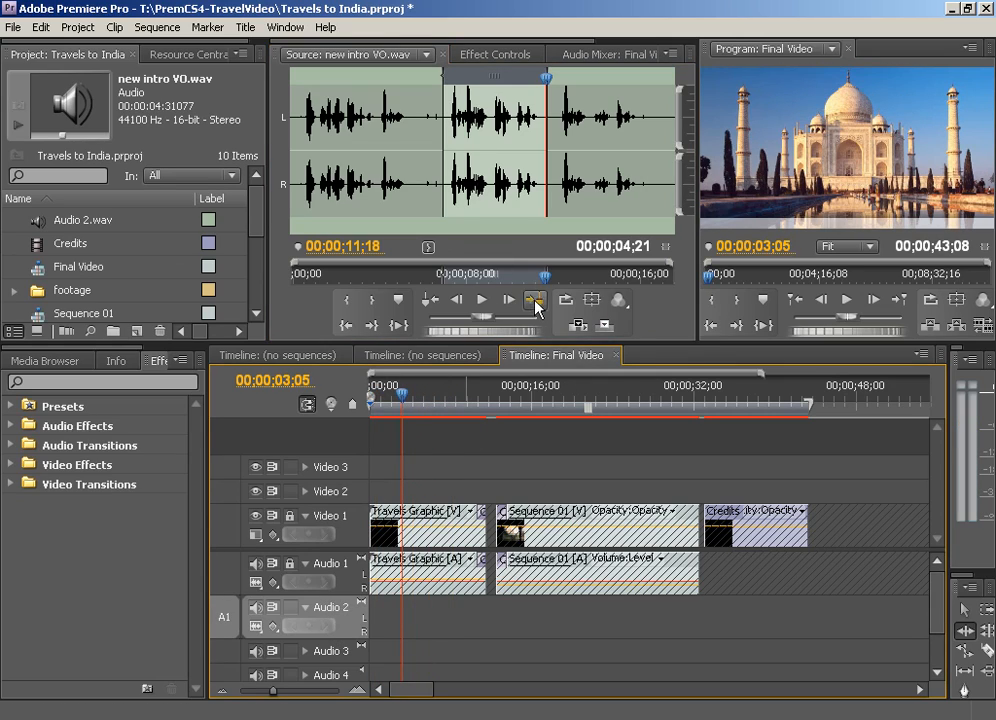
{"action": "left_click", "coordinate": [605, 325]}
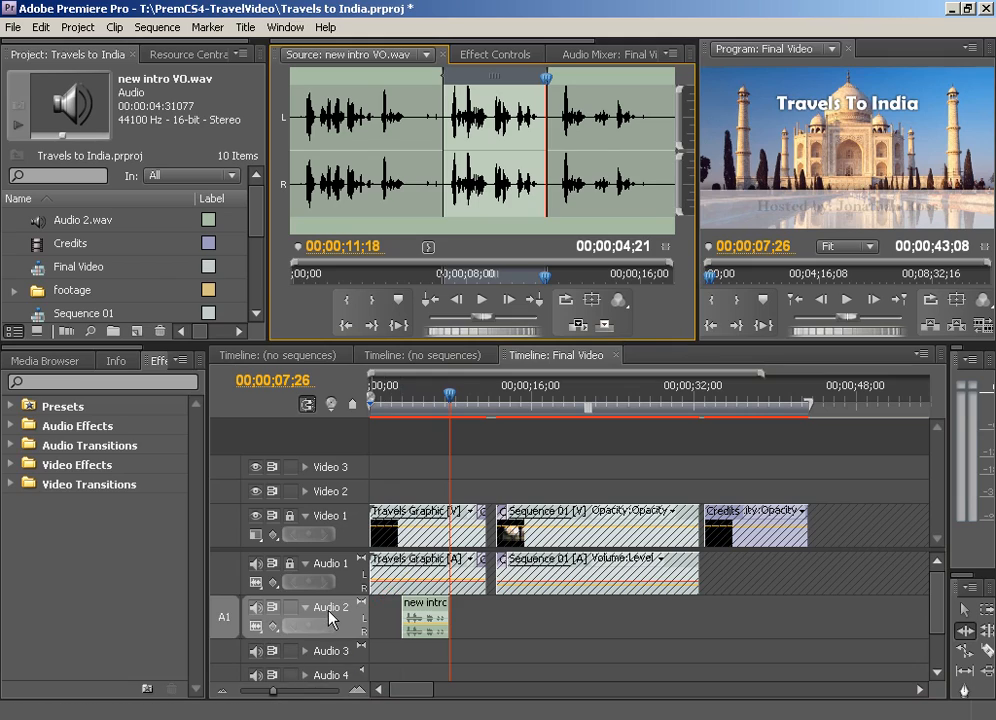
{"action": "right_click", "coordinate": [222, 618]}
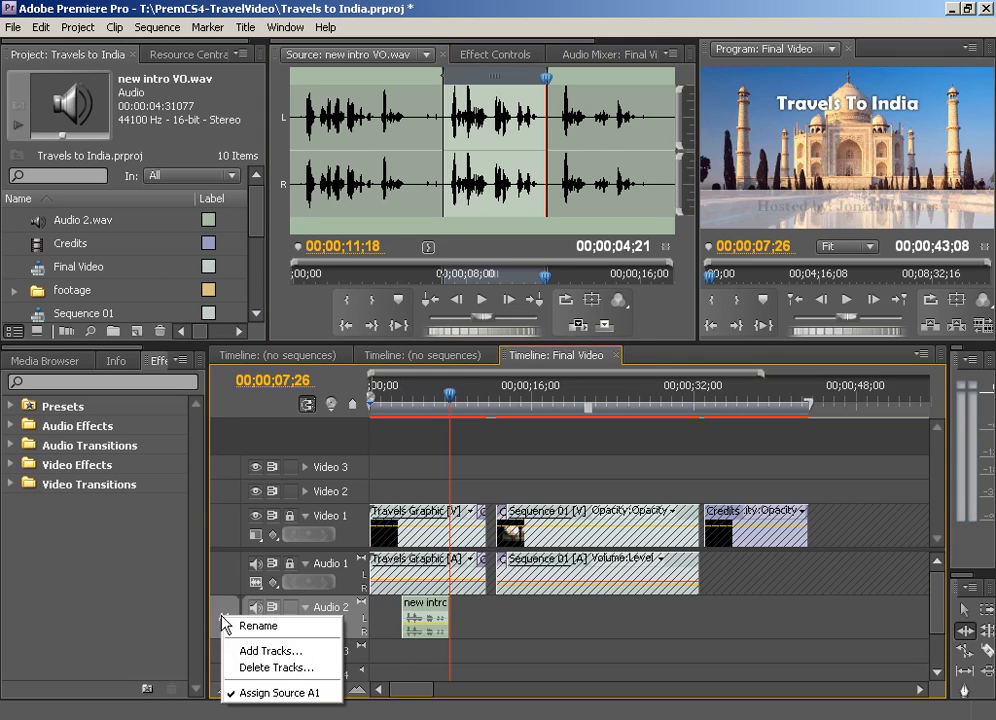
{"action": "left_click", "coordinate": [258, 693]}
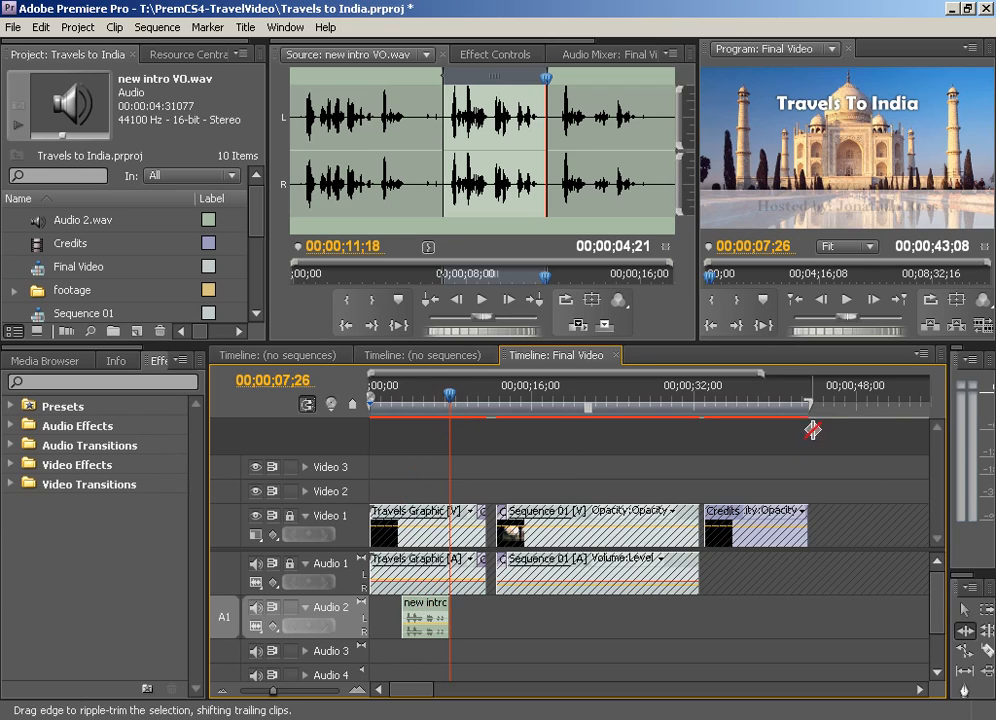
Move the intro voice-over clip on Audio 2 slightly later with the Selection tool and play back that section.
{"action": "left_click", "coordinate": [966, 612]}
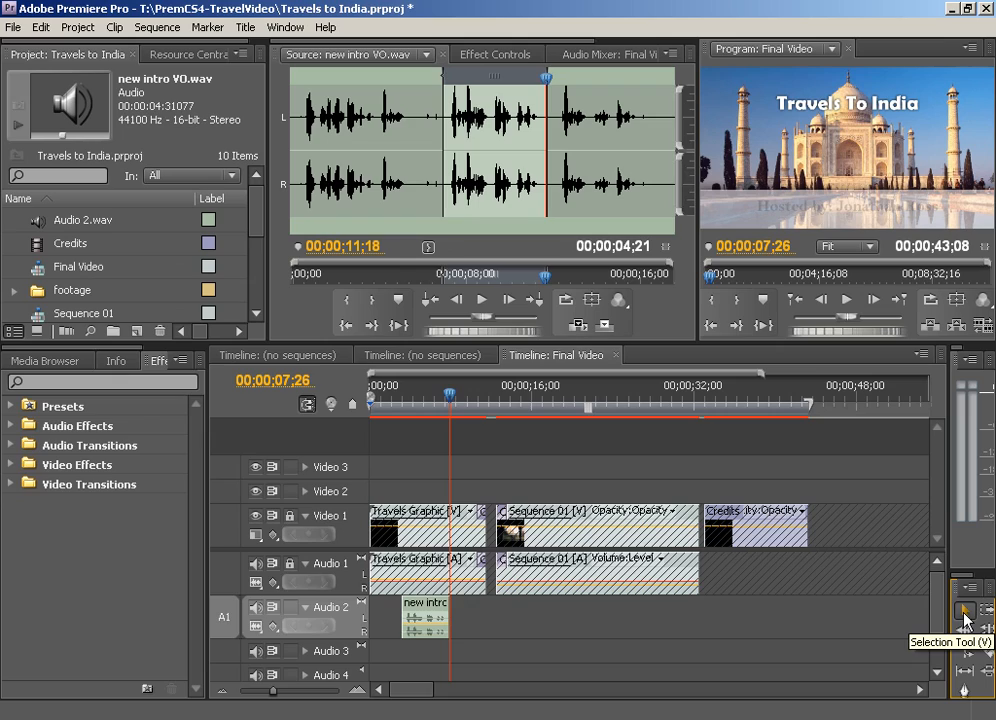
{"action": "left_click", "coordinate": [426, 614]}
{"action": "mouse_move", "coordinate": [426, 614]}
{"action": "left_mouse_down"}
{"action": "mouse_move", "coordinate": [448, 617]}
{"action": "mouse_move", "coordinate": [437, 617]}
{"action": "left_mouse_up"}
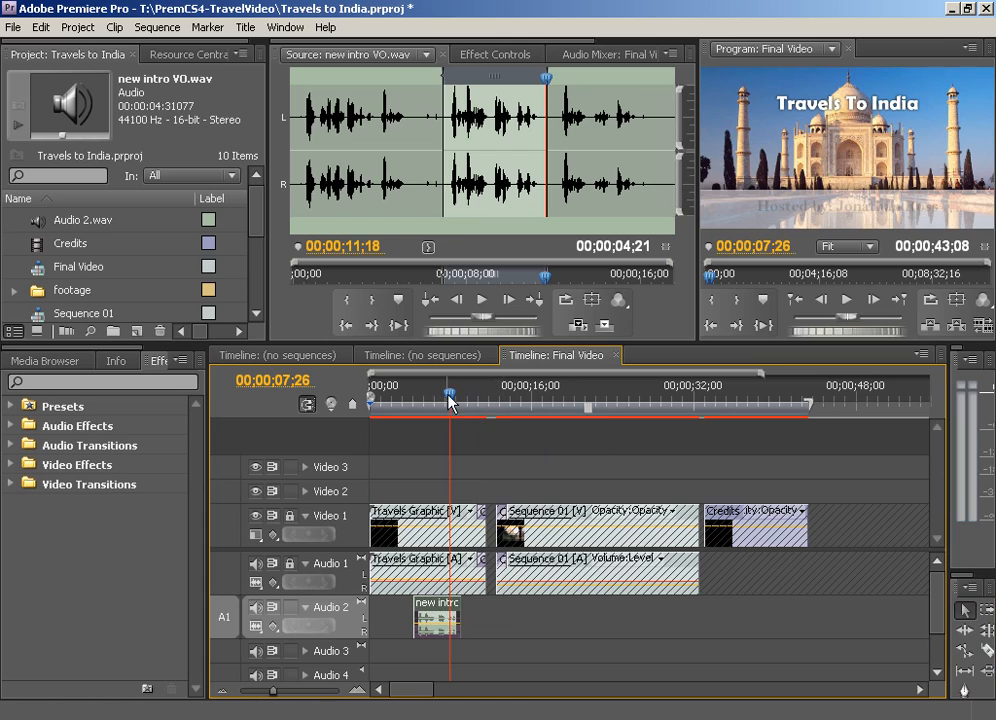
{"action": "left_click_drag", "start_coordinate": [449, 396], "coordinate": [408, 393]}
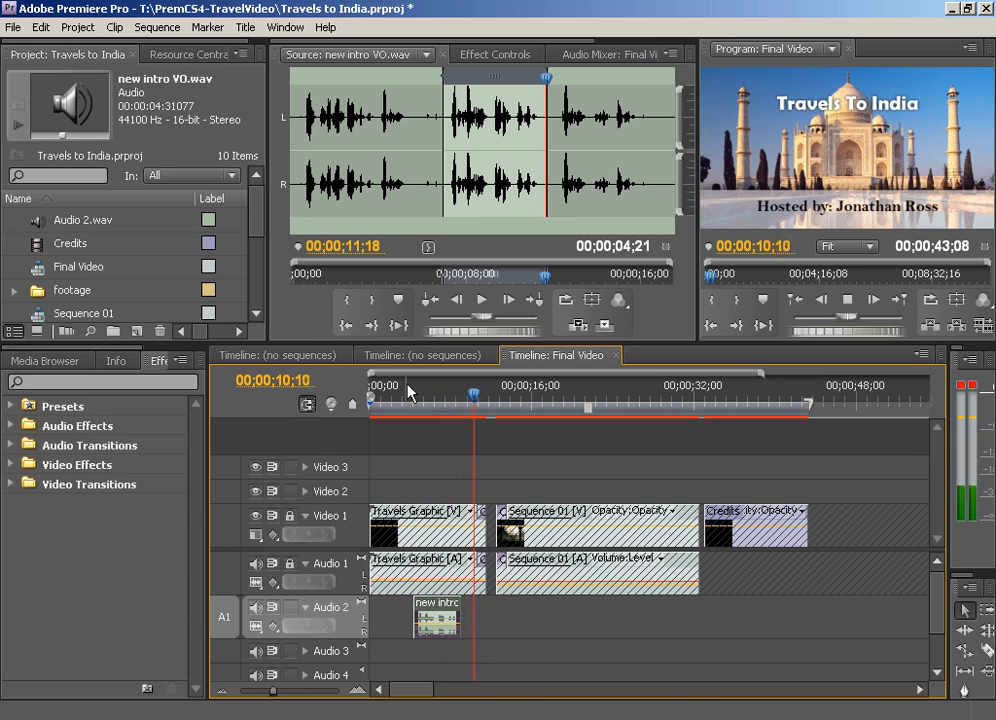
Nudge the intro voice-over clip on Audio 2 further, so it starts at about five seconds, and play back the result.
{"action": "key", "text": "space"}
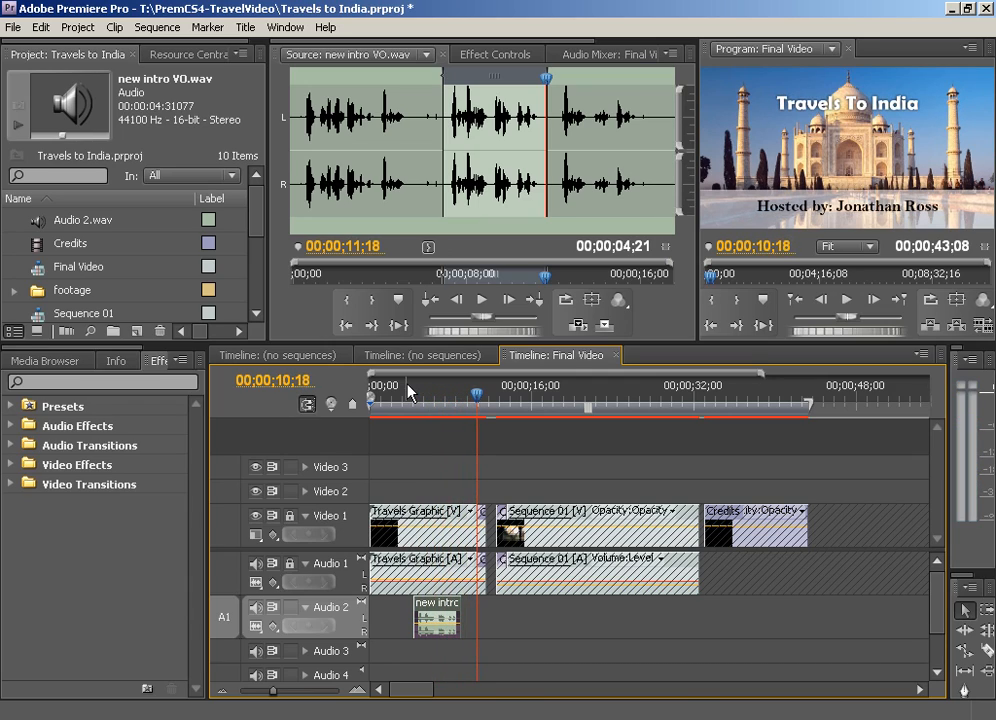
{"action": "left_click", "coordinate": [354, 690]}
{"action": "left_click", "coordinate": [354, 690]}
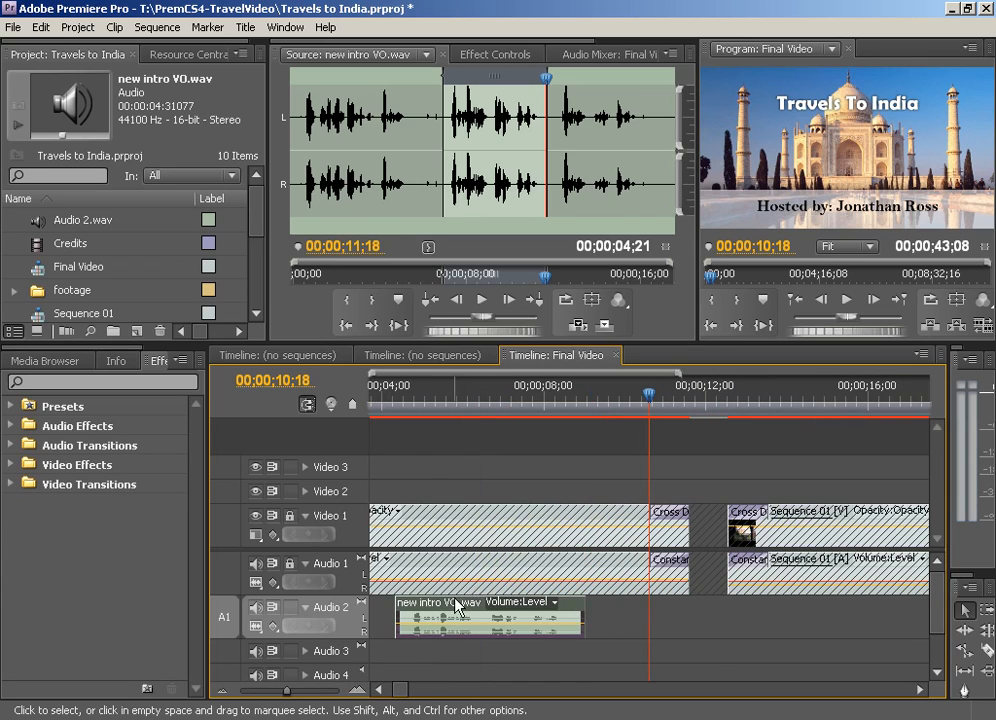
{"action": "left_click_drag", "start_coordinate": [451, 612], "coordinate": [480, 610]}
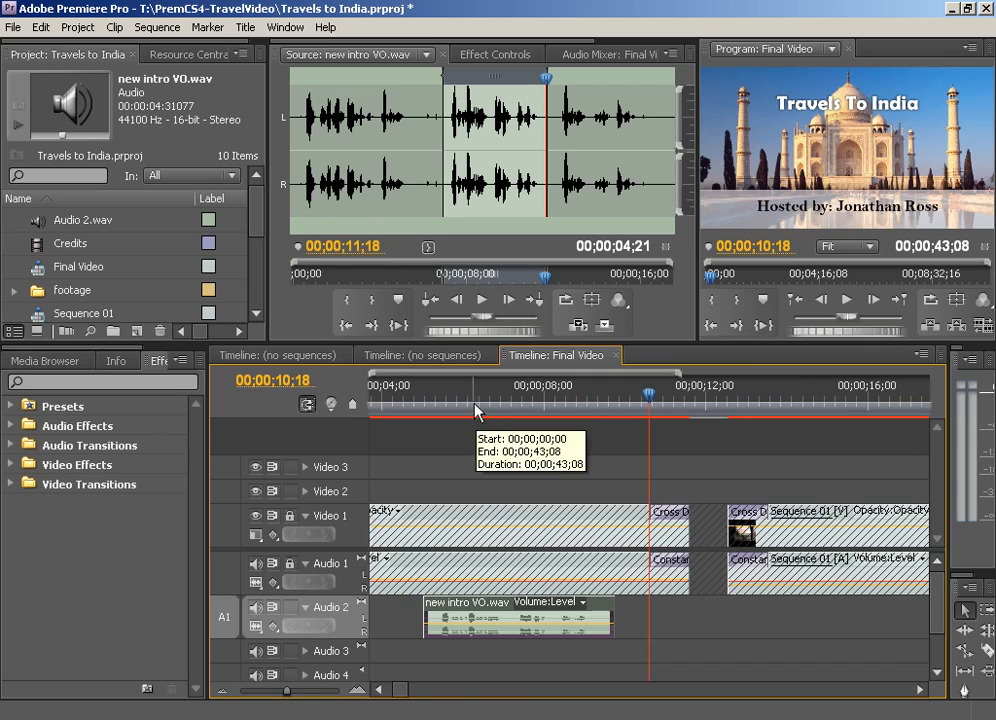
{"action": "left_click_drag", "start_coordinate": [434, 398], "coordinate": [430, 398]}
{"action": "key", "text": "space"}
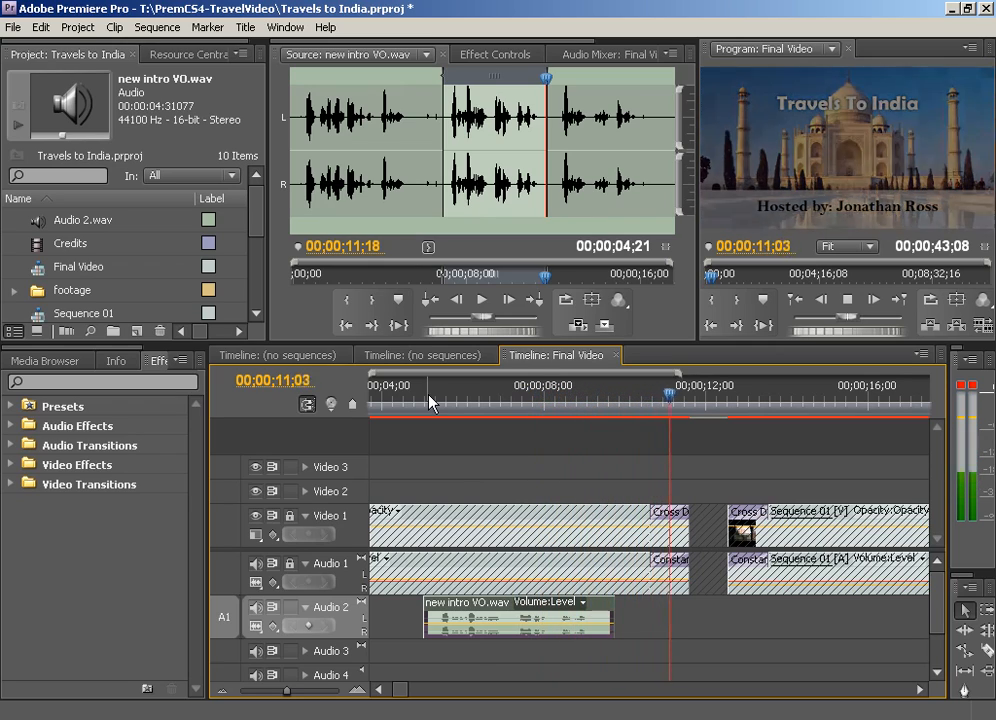
{"action": "key", "text": "space"}
Unlock the Audio 1 track and show the Volume effect settings of its Travels Graphic audio clip.
{"action": "left_click", "coordinate": [421, 396]}
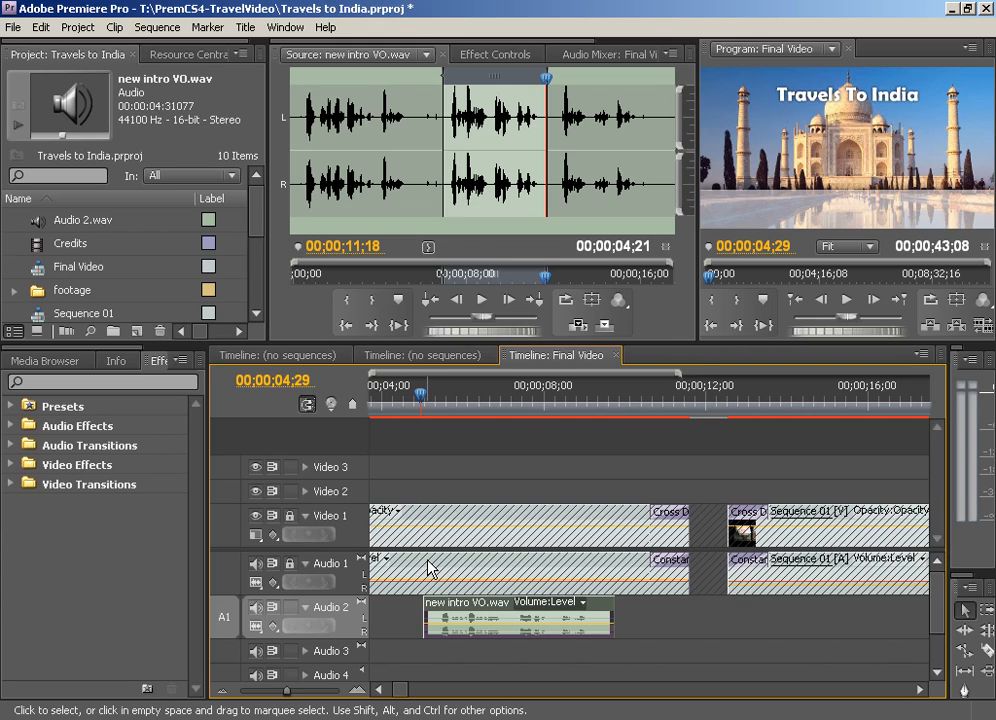
{"action": "left_click", "coordinate": [290, 564]}
{"action": "left_click", "coordinate": [333, 572]}
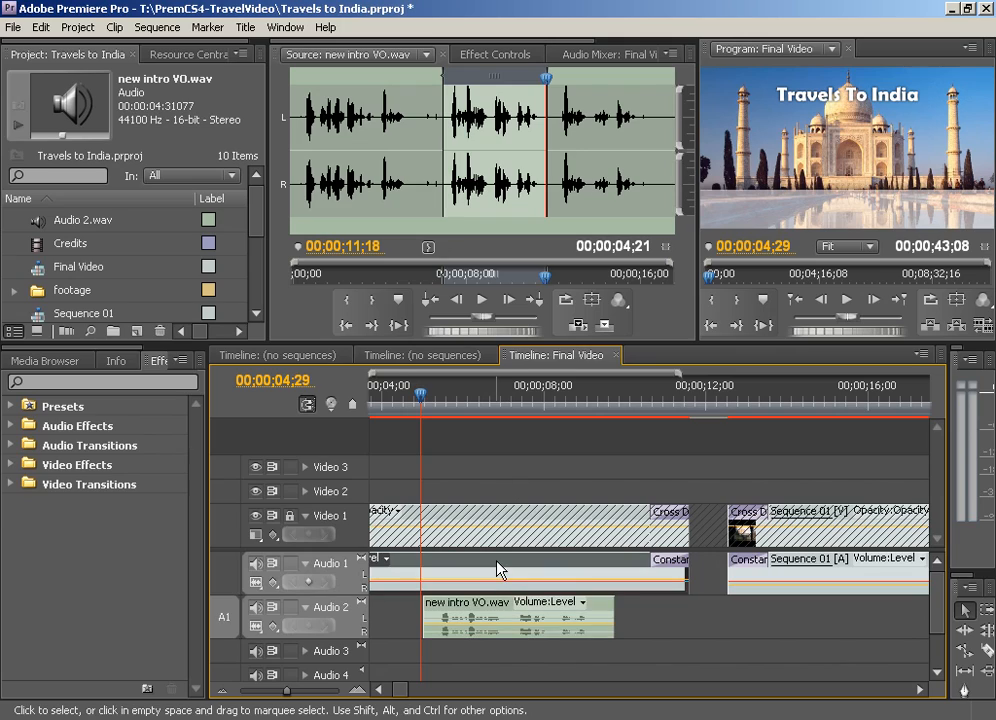
{"action": "left_click", "coordinate": [498, 568]}
{"action": "left_click", "coordinate": [484, 57]}
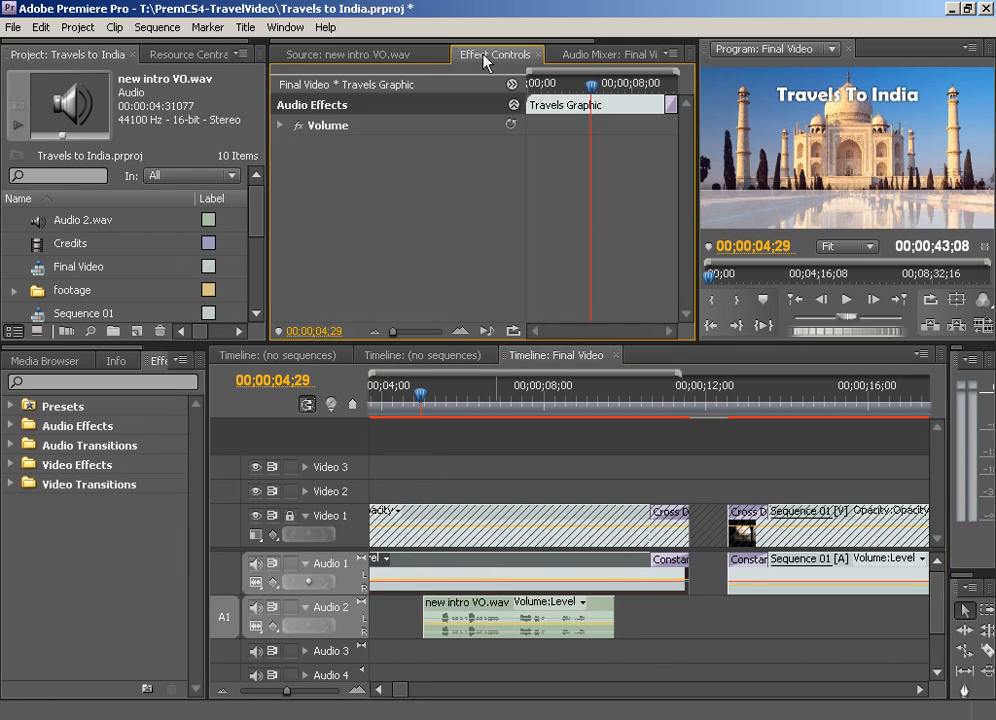
{"action": "left_click", "coordinate": [281, 126]}
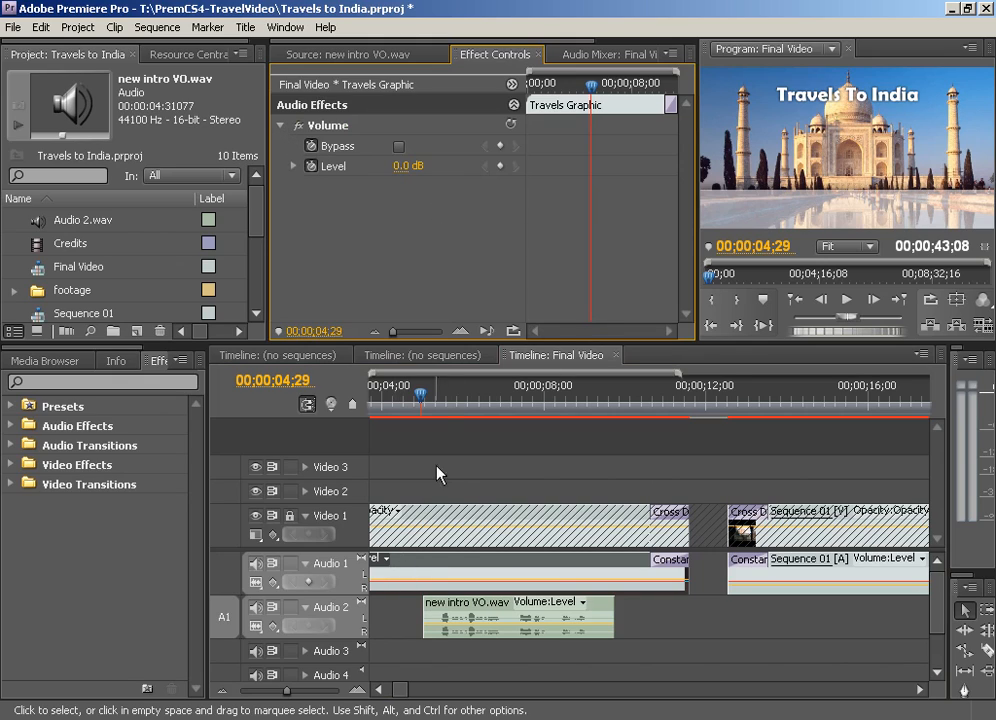
Keyframe the Travels Graphic audio Level from 0 dB at 00;00;04;28 to -8.2 dB at 00;00;05;13 and play back the change.
{"action": "mouse_move", "coordinate": [419, 394]}
{"action": "left_mouse_down"}
{"action": "mouse_move", "coordinate": [431, 396]}
{"action": "mouse_move", "coordinate": [419, 396]}
{"action": "left_mouse_up"}
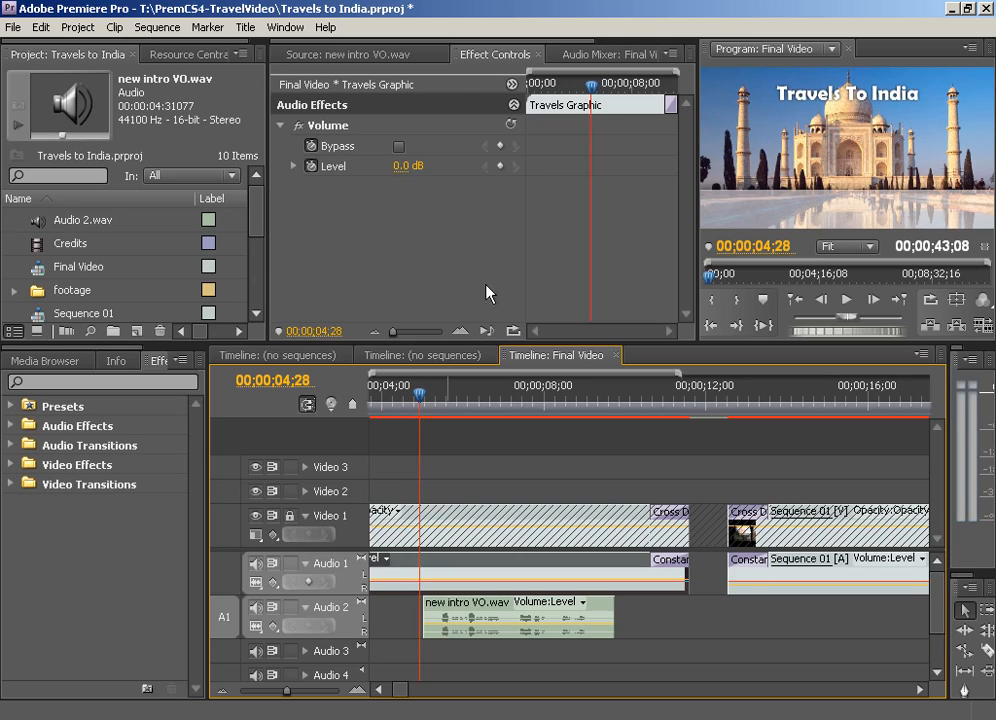
{"action": "left_click", "coordinate": [501, 168]}
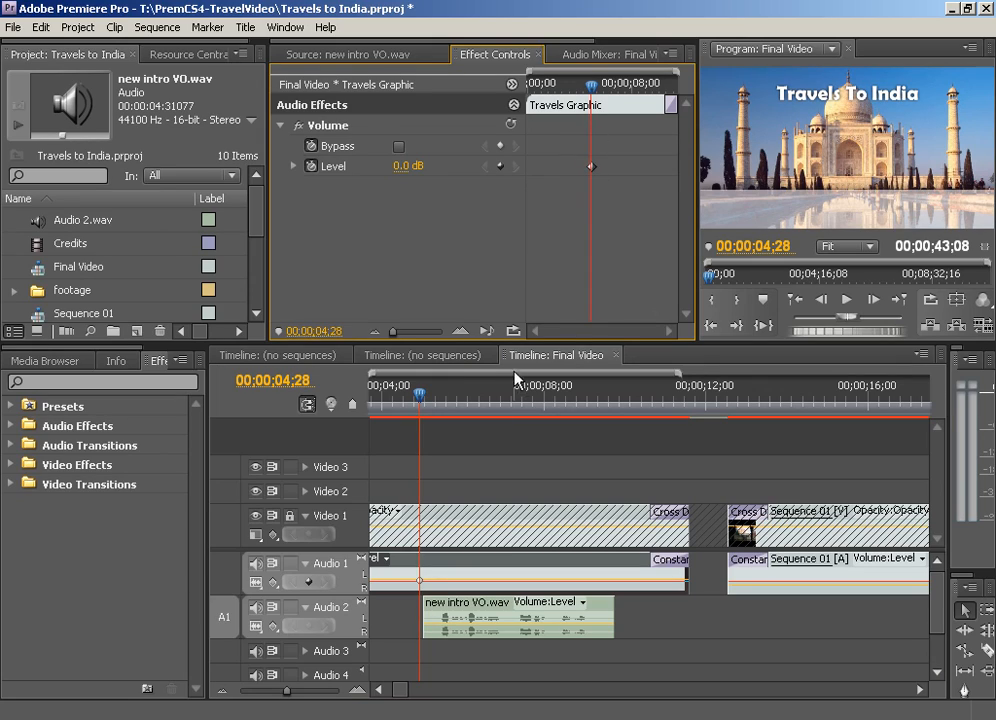
{"action": "left_click_drag", "start_coordinate": [425, 397], "coordinate": [449, 399]}
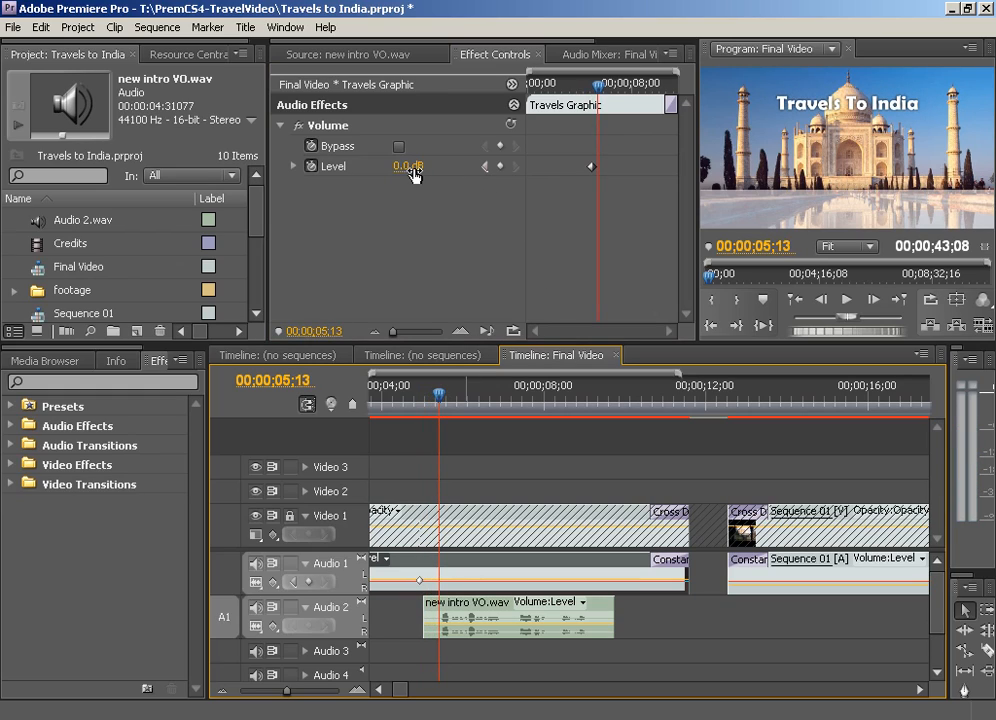
{"action": "left_click_drag", "start_coordinate": [404, 168], "coordinate": [380, 176]}
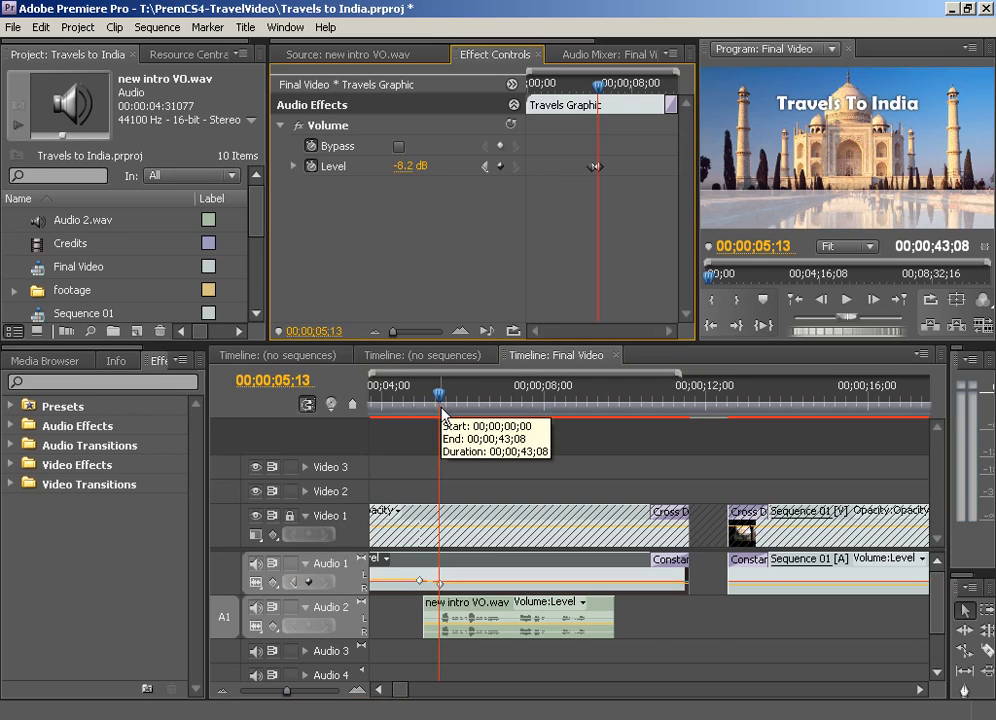
{"action": "left_click_drag", "start_coordinate": [440, 400], "coordinate": [407, 400]}
{"action": "key", "text": "space"}
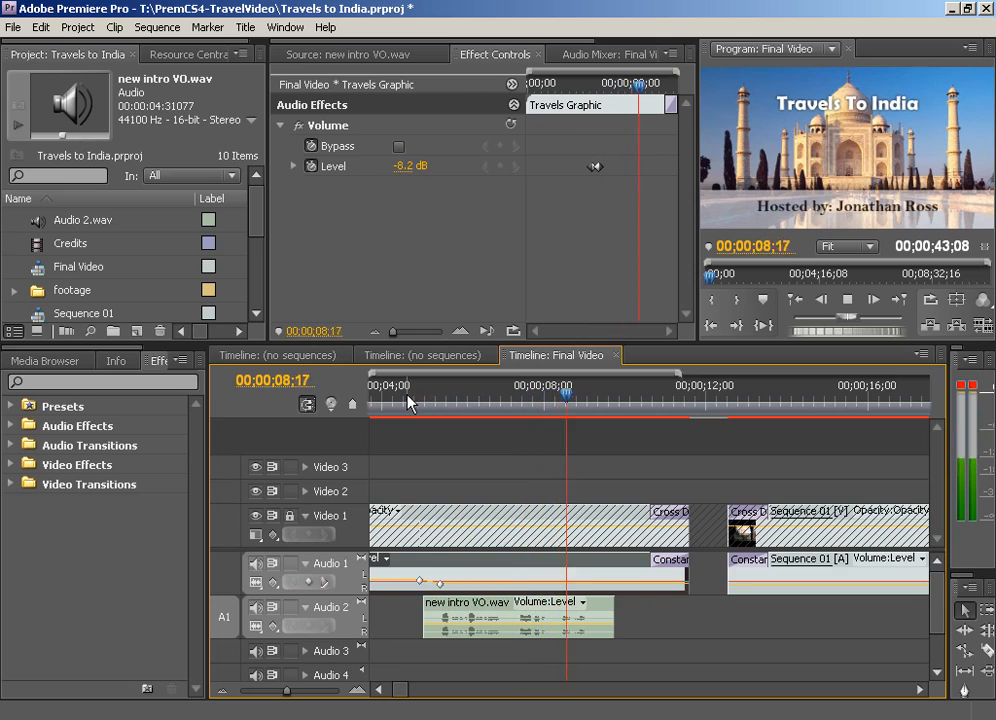
{"action": "key", "text": "space"}
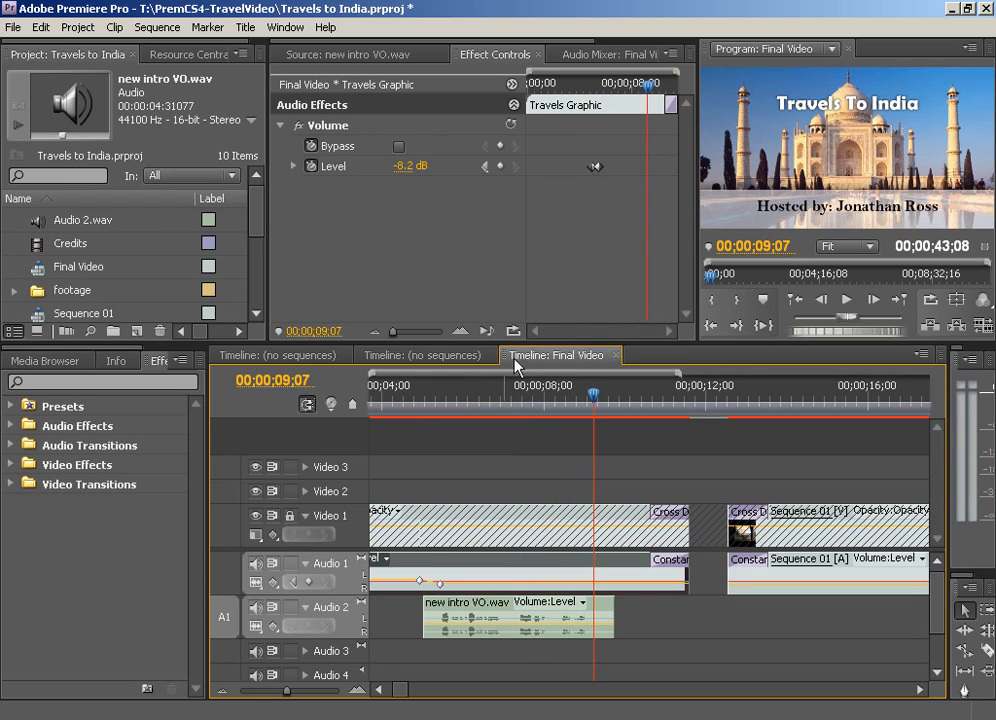
Lower the Level keyframe at 00;00;05;13 to -12.4 dB and play back the section under the voice-over.
{"action": "left_click", "coordinate": [486, 168]}
{"action": "left_click_drag", "start_coordinate": [416, 171], "coordinate": [390, 168]}
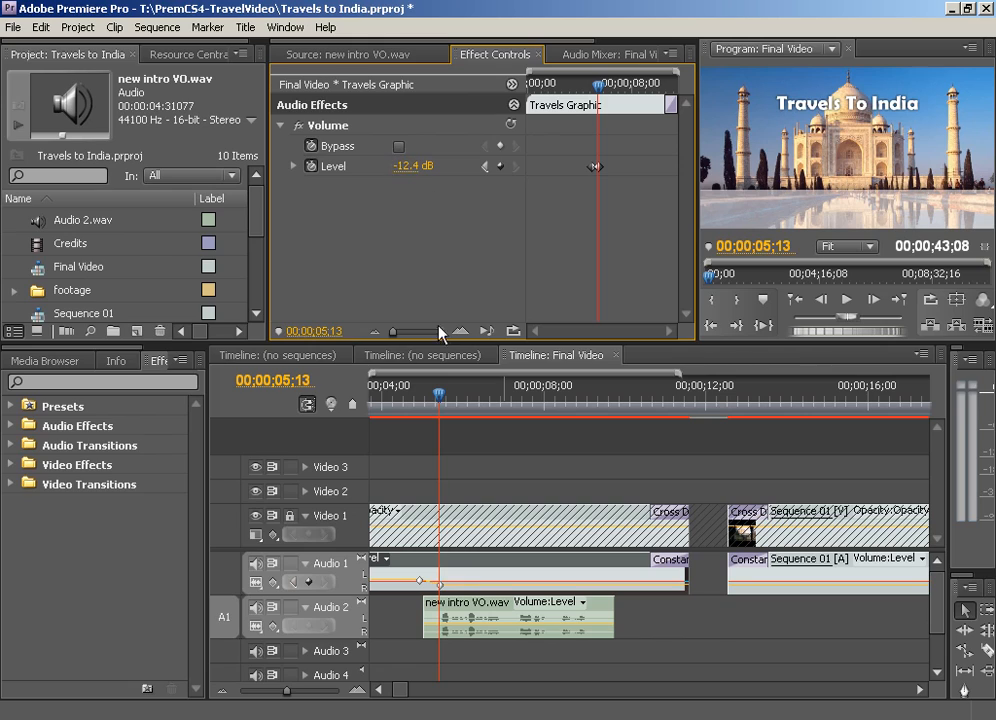
{"action": "left_click", "coordinate": [427, 400]}
{"action": "left_click", "coordinate": [407, 400]}
{"action": "key", "text": "space"}
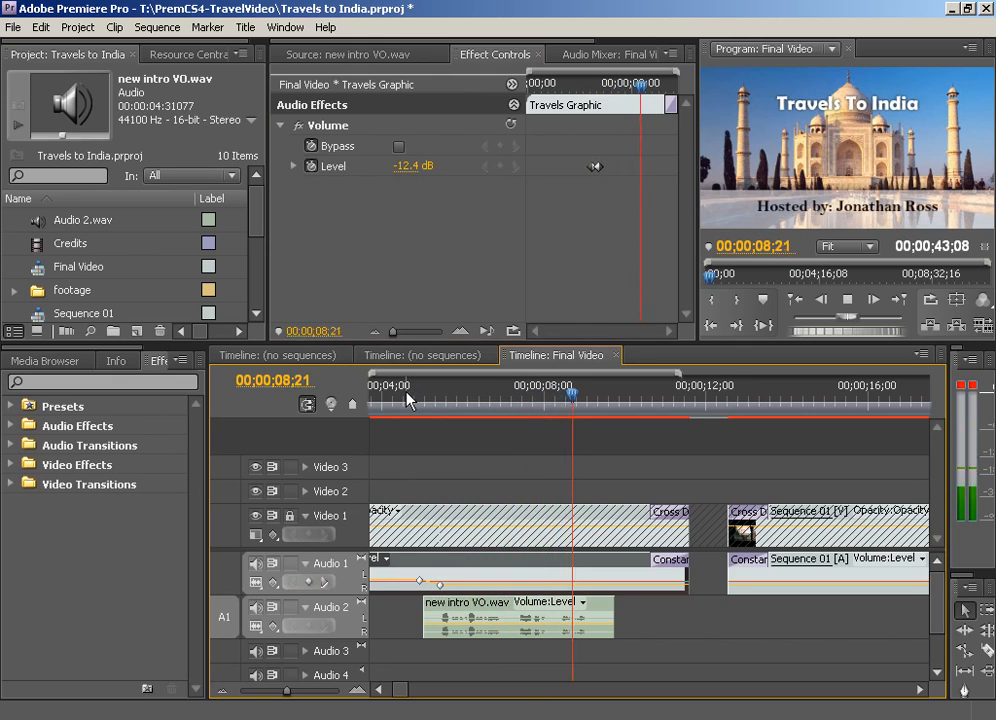
{"action": "key", "text": "space"}
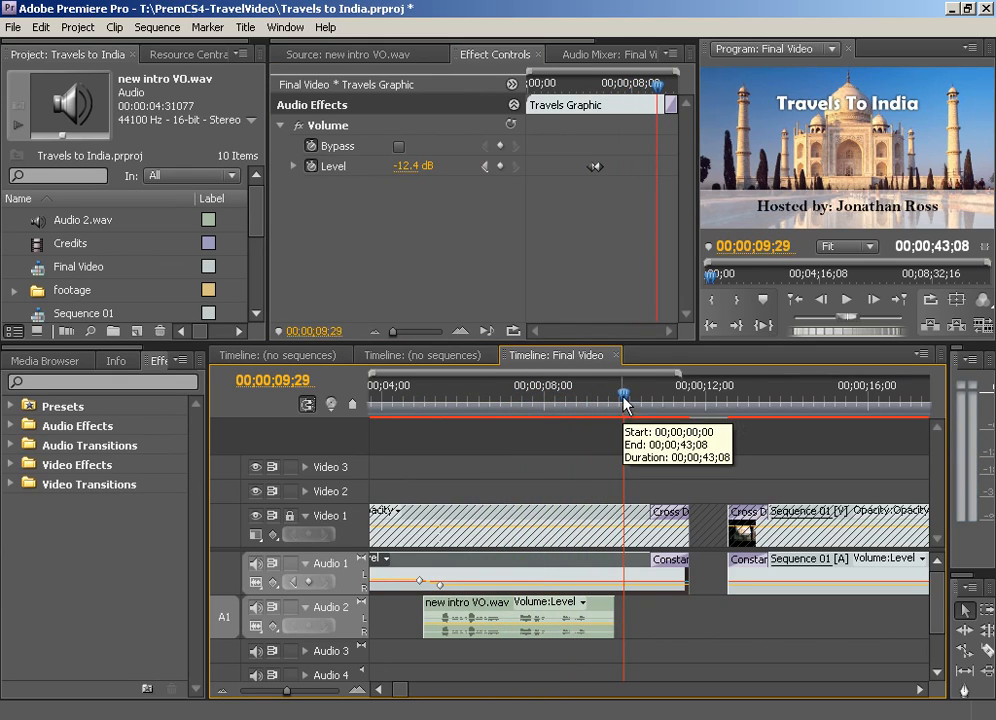
Add Level keyframes at 00;00;09;07 and 00;00;09;00 near the end of the voice-over, both at -12.4 dB.
{"action": "left_click_drag", "start_coordinate": [625, 396], "coordinate": [575, 400]}
{"action": "key", "text": "space"}
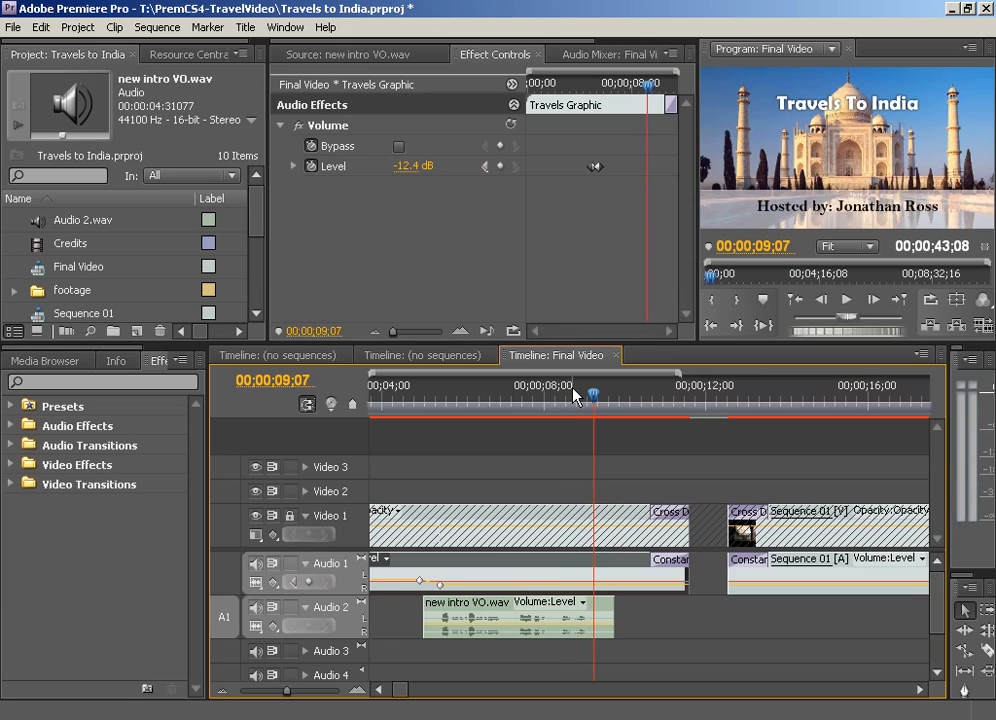
{"action": "left_click", "coordinate": [501, 166]}
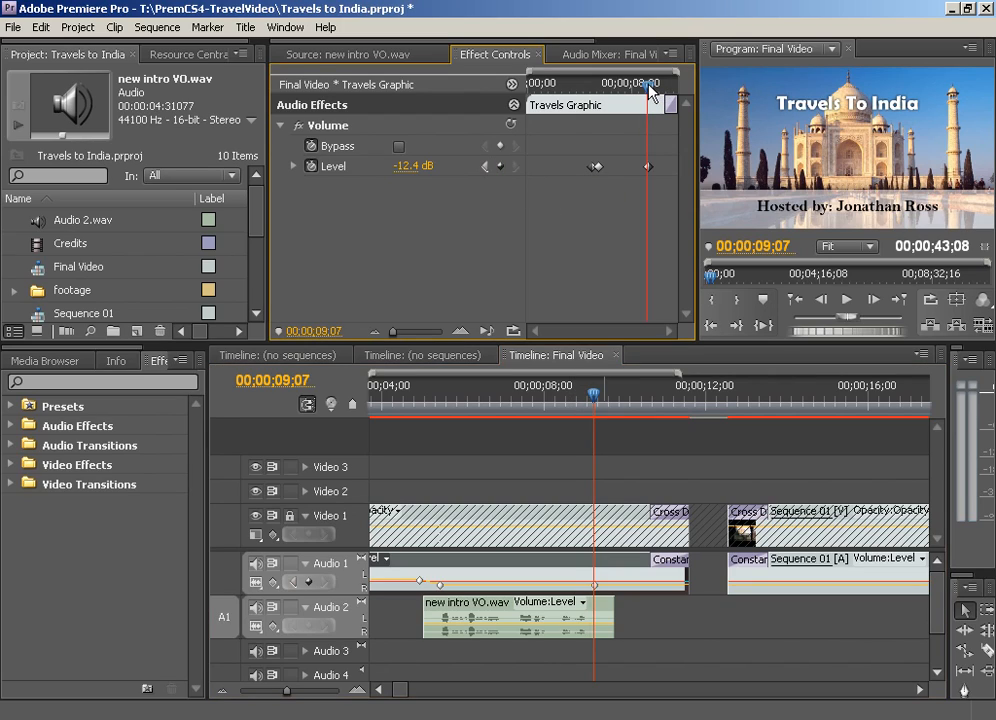
{"action": "left_click_drag", "start_coordinate": [652, 92], "coordinate": [647, 86]}
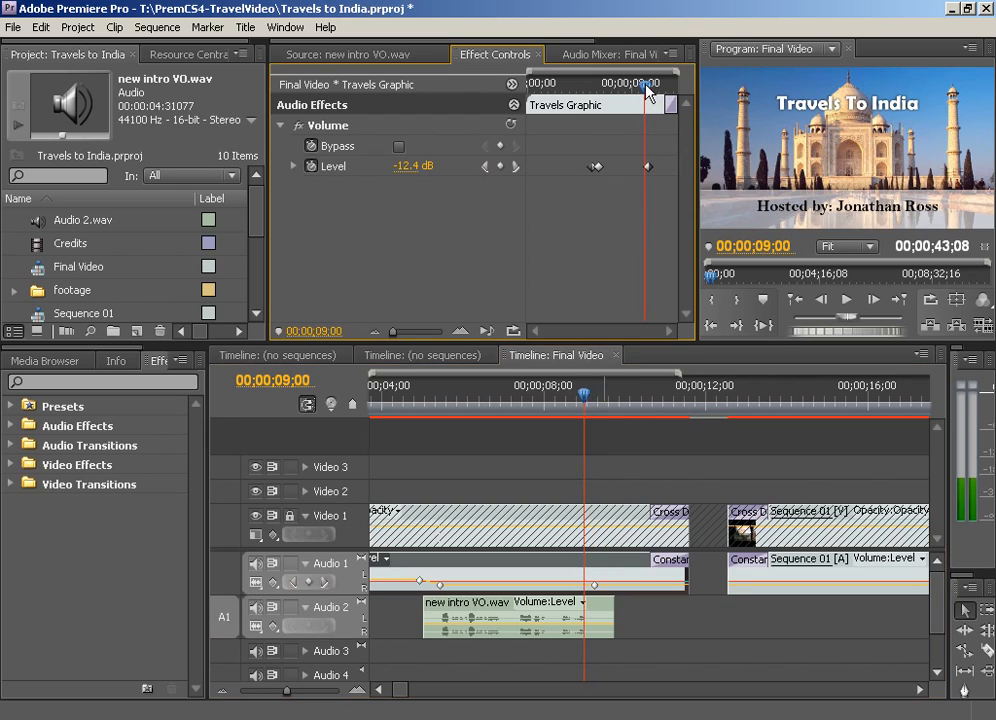
{"action": "left_click", "coordinate": [515, 169]}
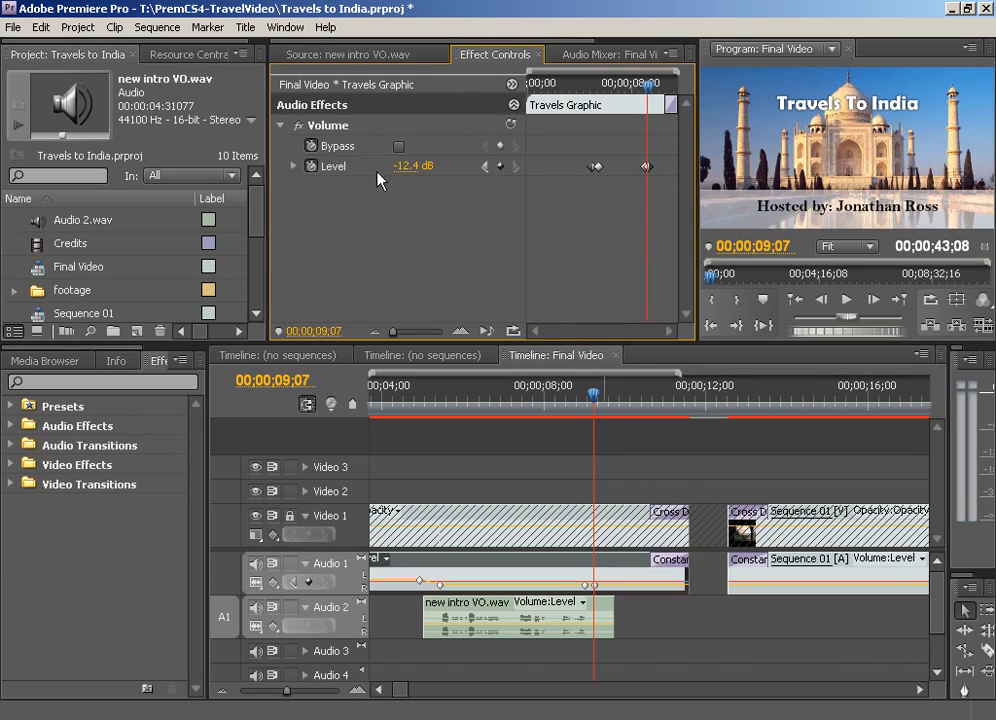
Set the Level keyframe at 00;00;09;07 to 0 dB and play back the music's fade-up.
{"action": "left_click", "coordinate": [415, 167]}
{"action": "type", "text": "0"}
{"action": "key", "text": "Return"}
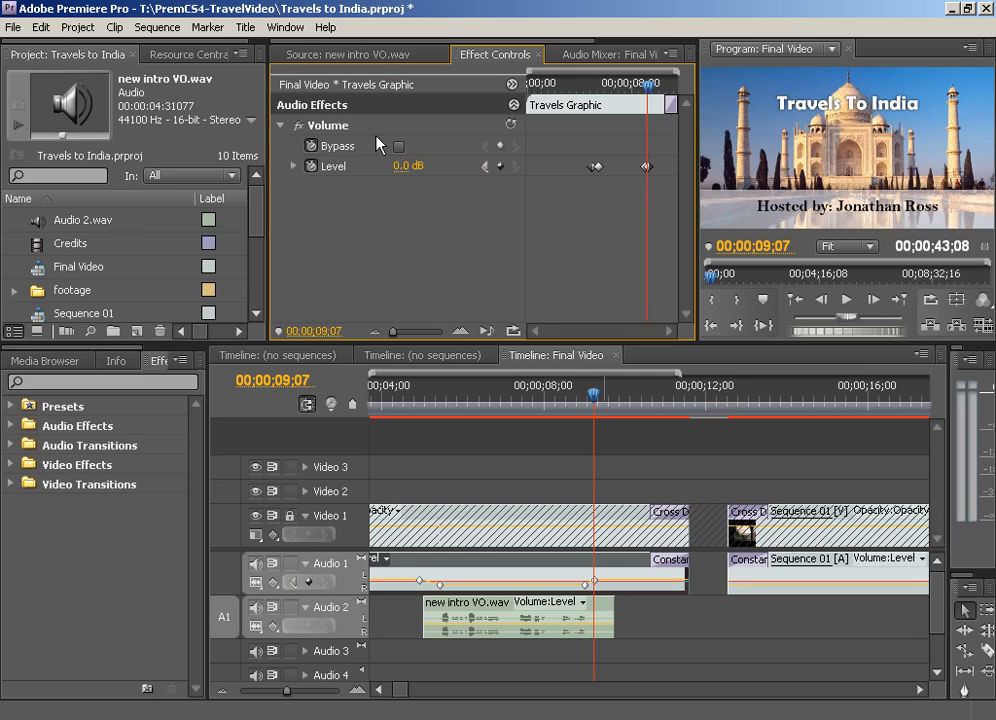
{"action": "left_click_drag", "start_coordinate": [595, 392], "coordinate": [489, 391]}
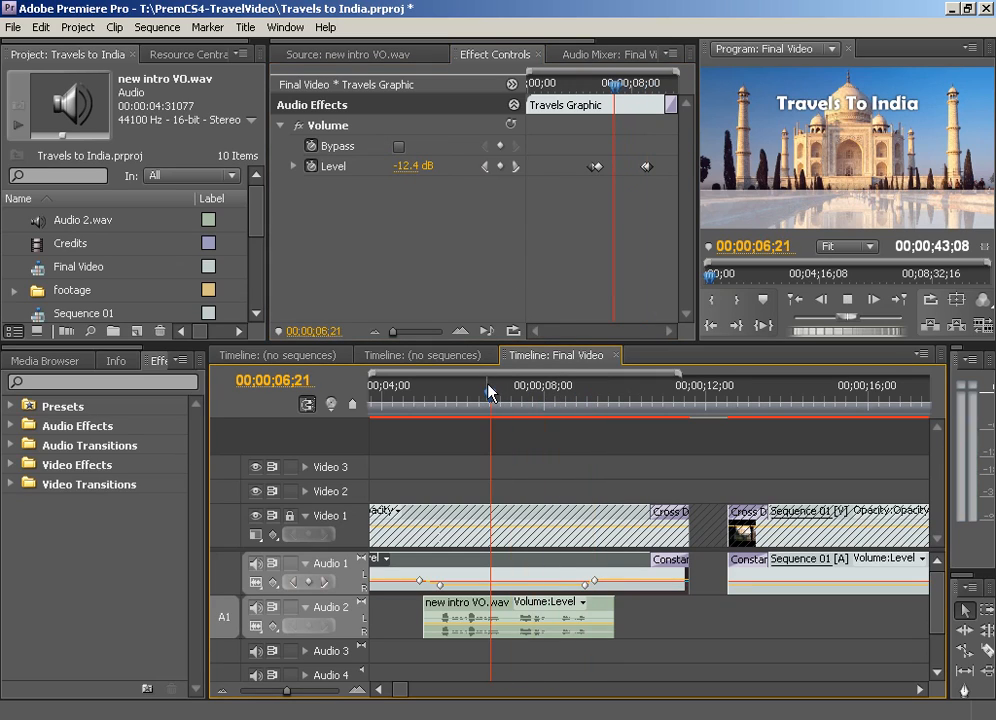
{"action": "key", "text": "space"}
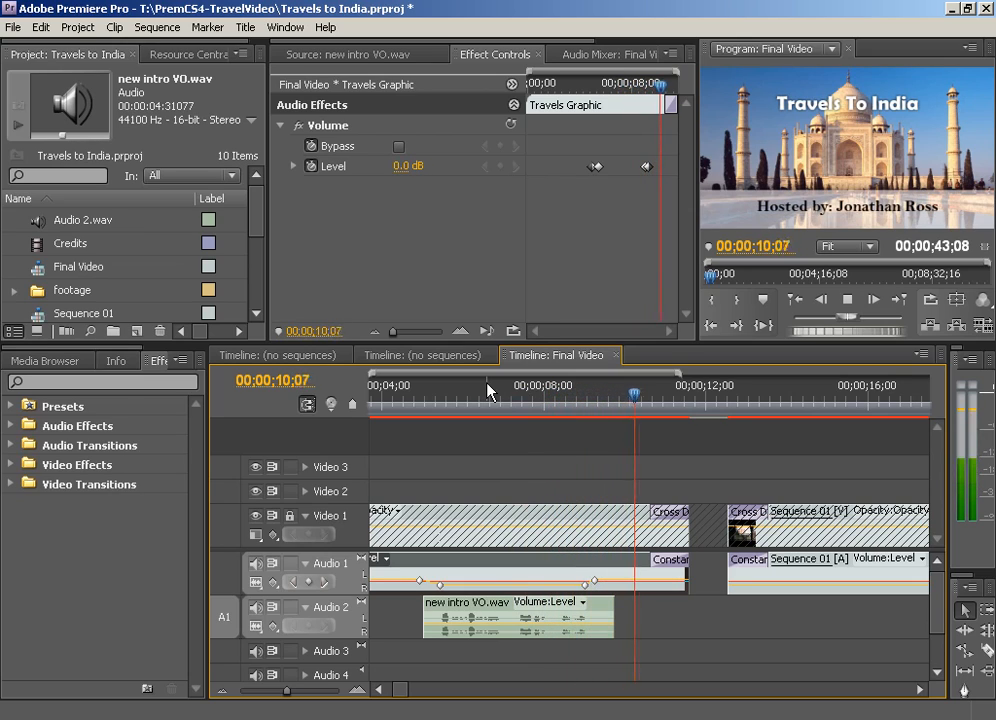
{"action": "key", "text": "space"}
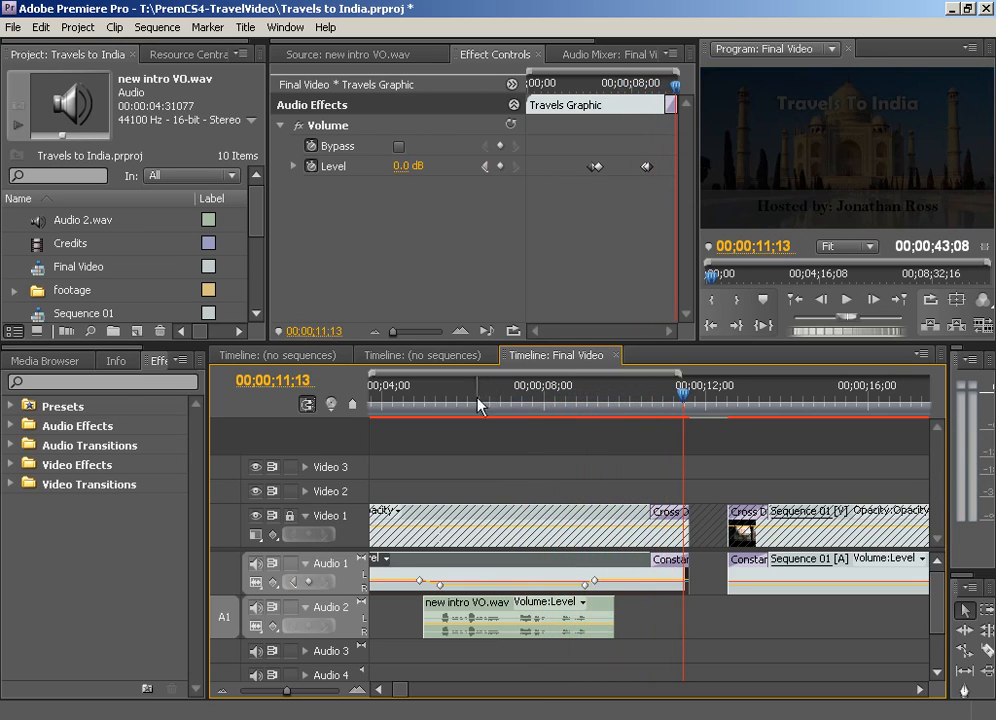
Move the last Audio 1 volume keyframe later to about 00;00;09;12, keeping its level near 0 dB.
{"action": "left_click_drag", "start_coordinate": [596, 586], "coordinate": [607, 589]}
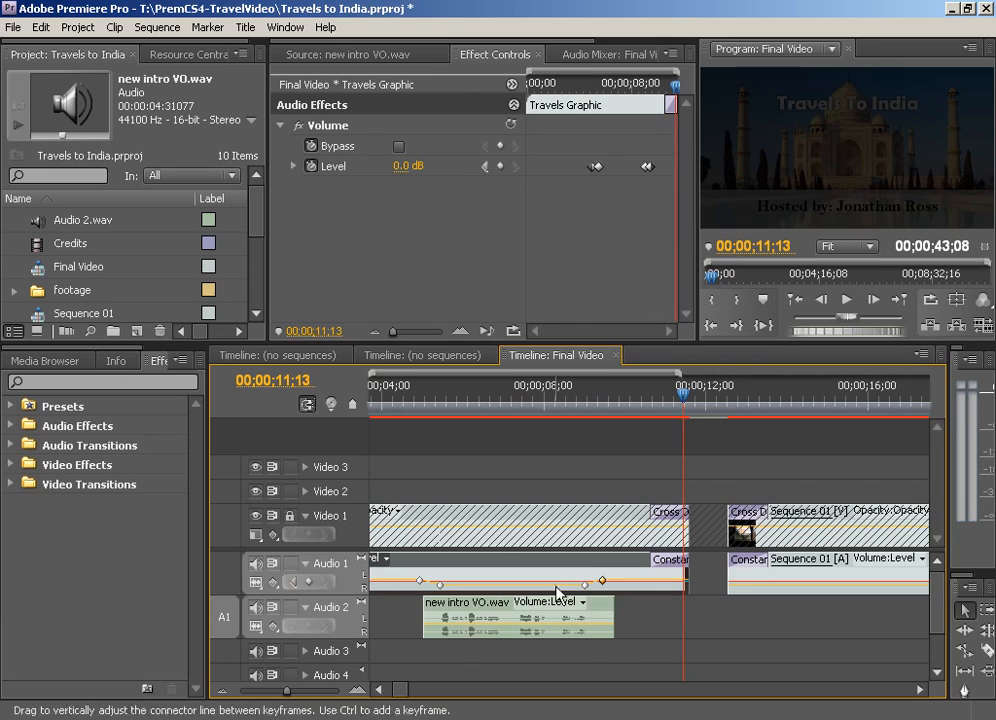
{"action": "left_click", "coordinate": [356, 690]}
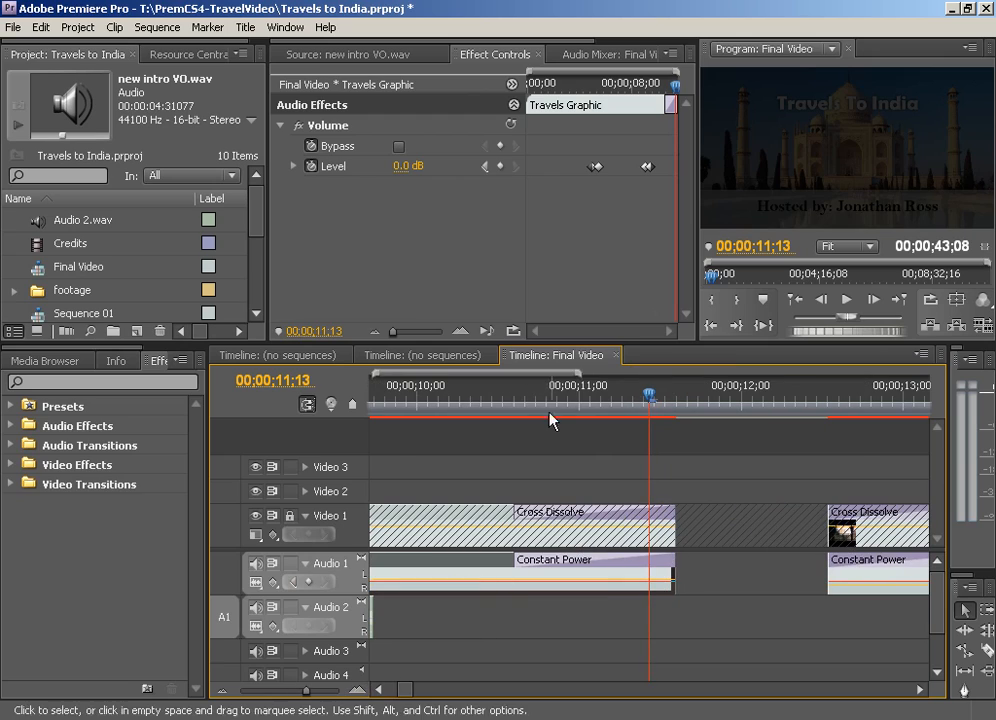
{"action": "left_click_drag", "start_coordinate": [556, 395], "coordinate": [576, 442]}
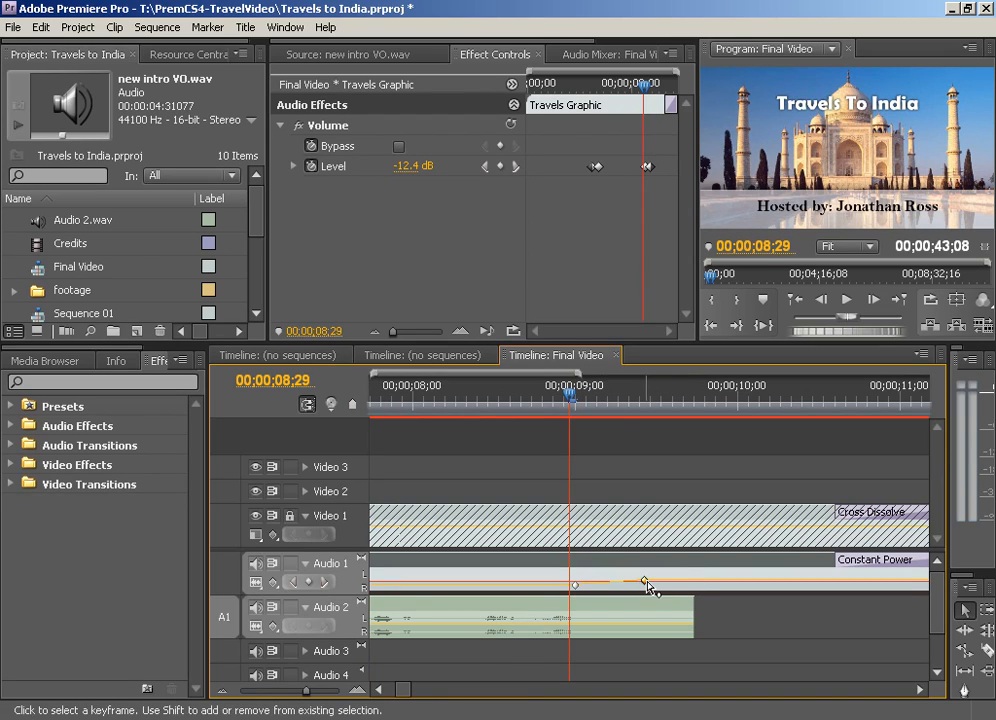
{"action": "left_click_drag", "start_coordinate": [645, 581], "coordinate": [646, 579]}
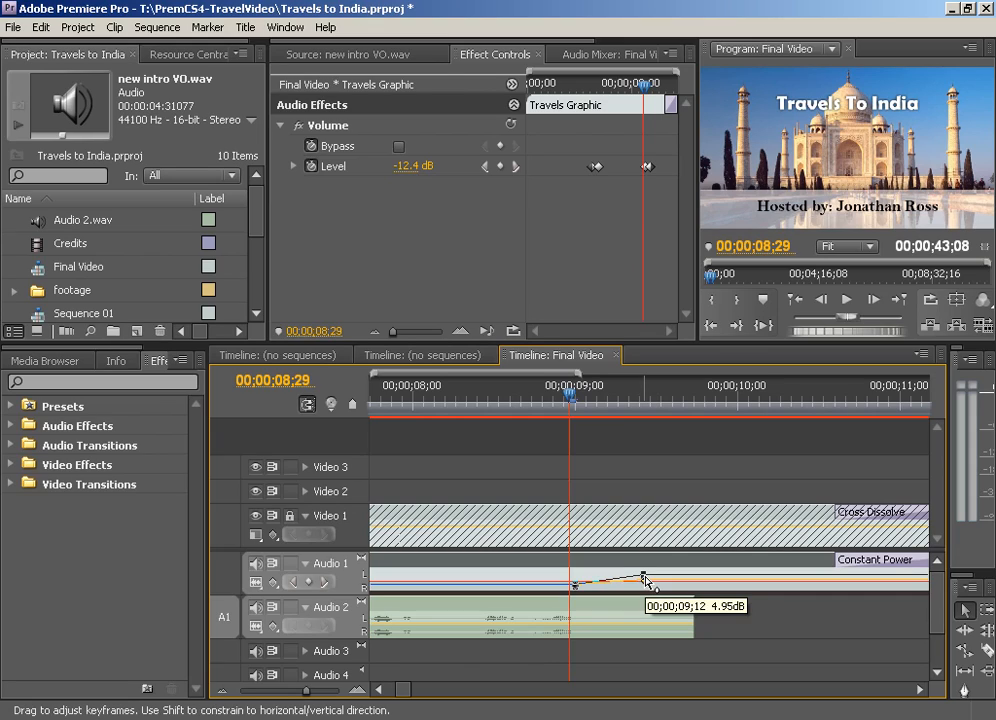
{"action": "mouse_move", "coordinate": [645, 578]}
{"action": "left_mouse_down"}
{"action": "mouse_move", "coordinate": [647, 593]}
{"action": "mouse_move", "coordinate": [645, 584]}
{"action": "left_mouse_up"}
{"action": "mouse_move", "coordinate": [645, 585]}
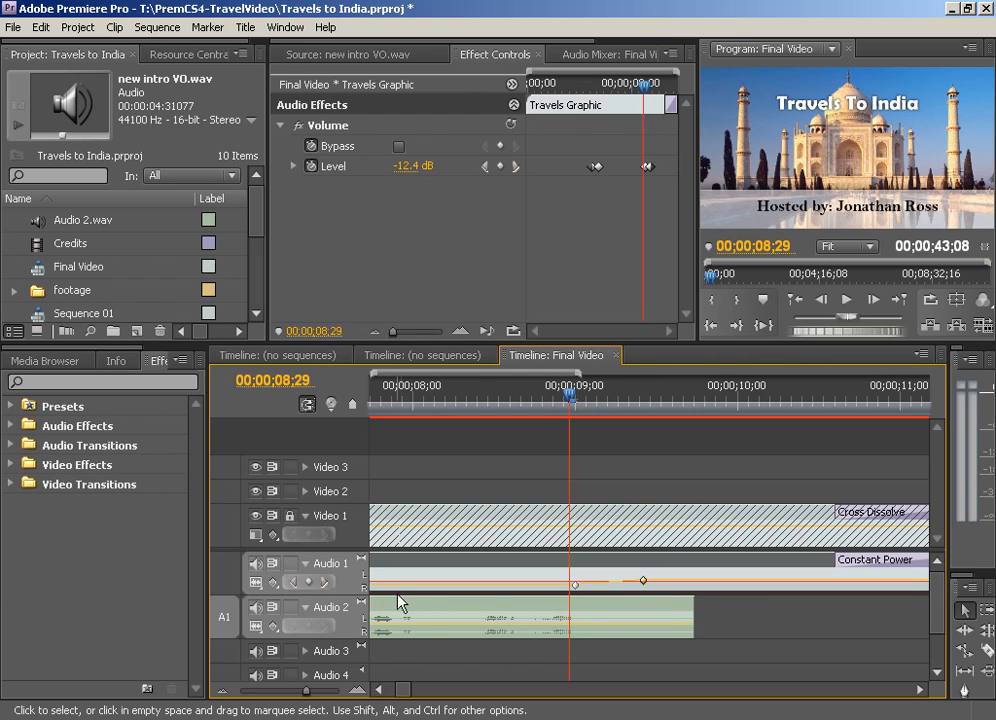
Increase the height of the Audio 1 track and play back the volume ramp from 00;00;08;25.
{"action": "left_click_drag", "start_coordinate": [327, 595], "coordinate": [327, 662]}
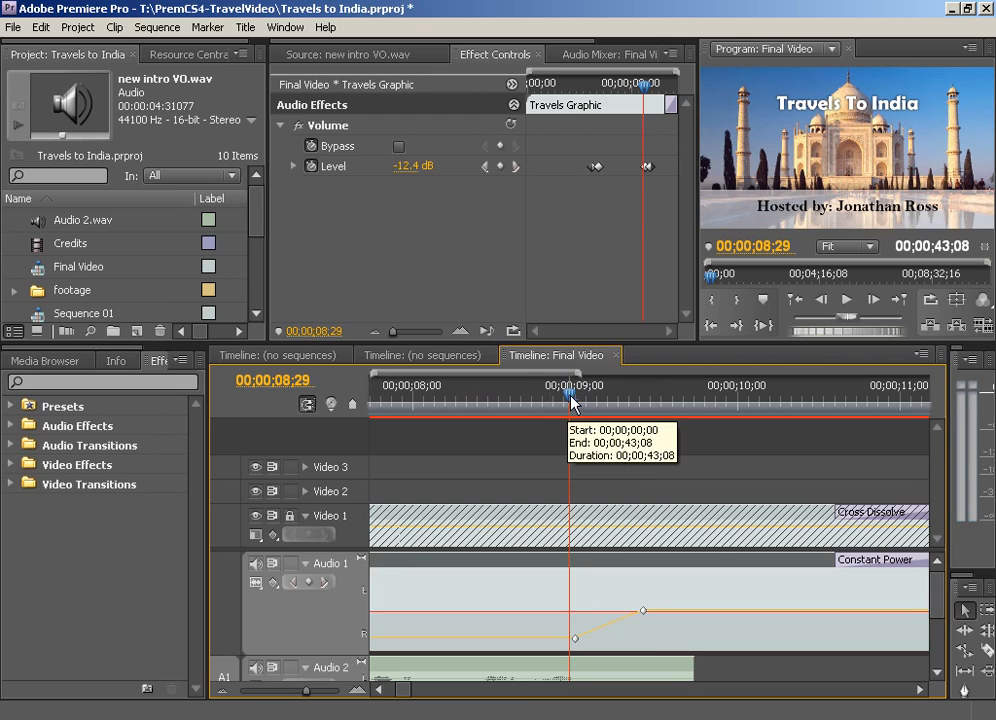
{"action": "left_click_drag", "start_coordinate": [572, 399], "coordinate": [548, 400]}
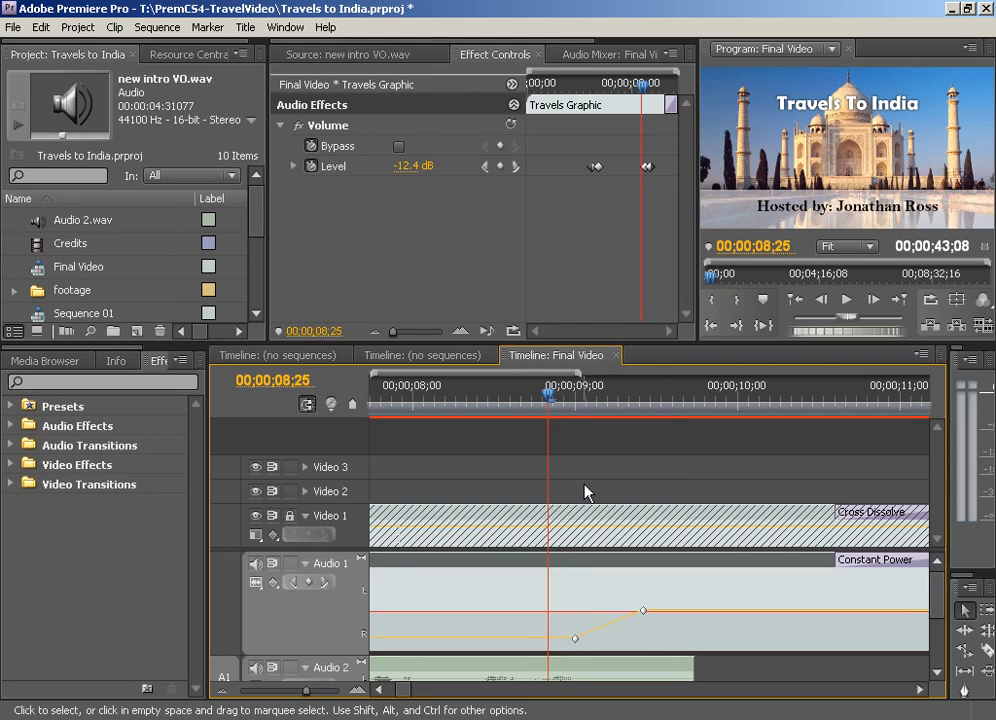
{"action": "key", "text": "space"}
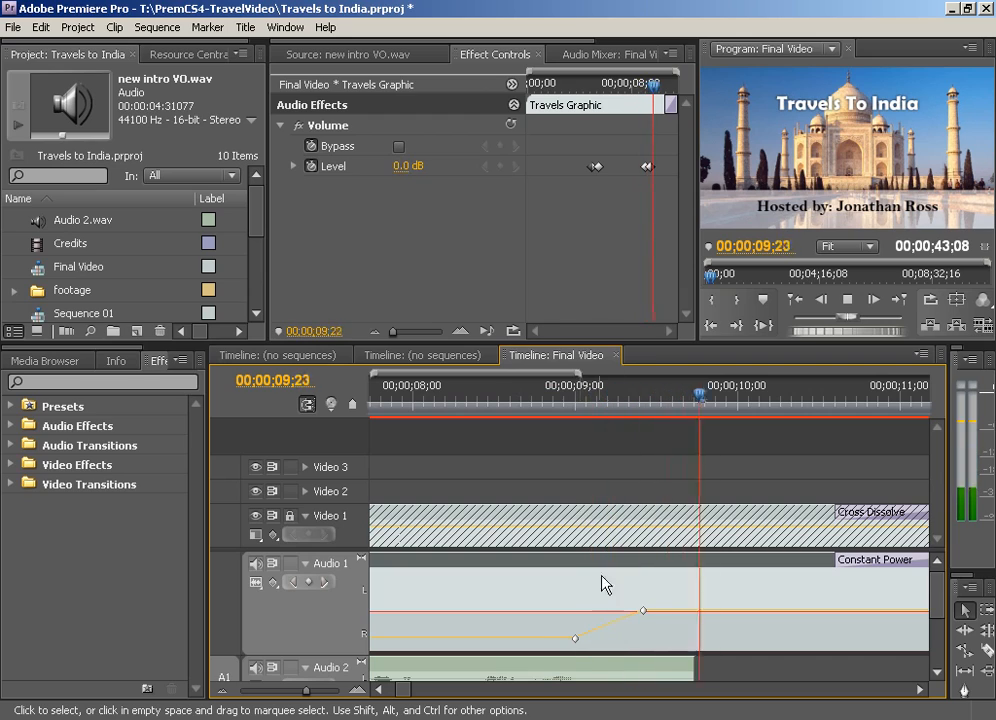
{"action": "key", "text": "space"}
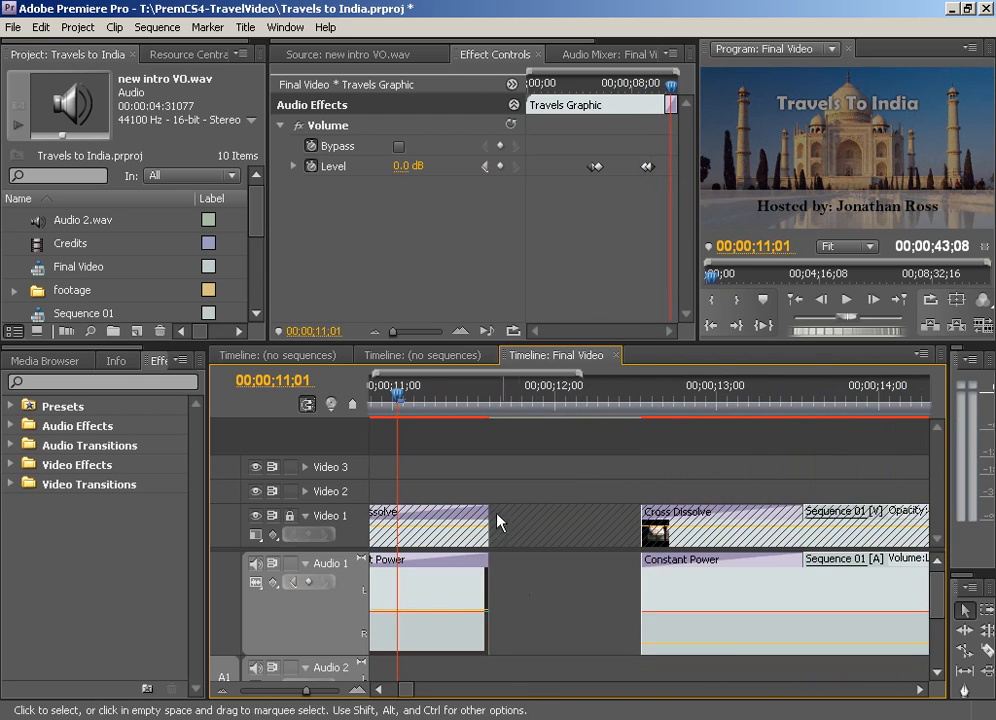
{"action": "key", "text": "j"}
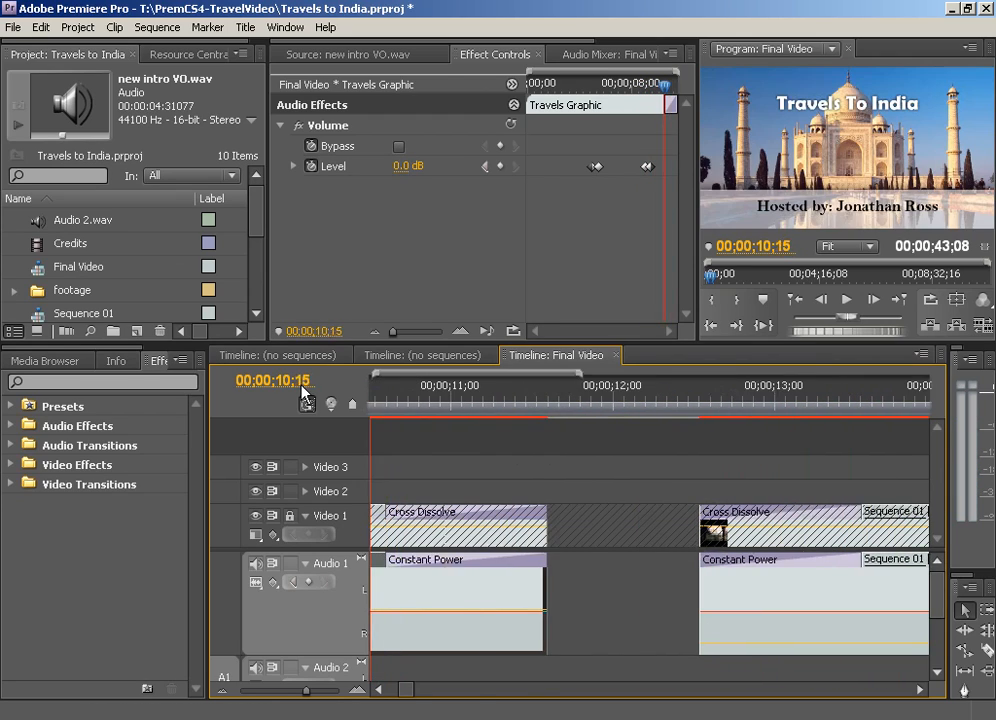
Move the last Audio 1 volume keyframe later, just past the voice-over clip's end, and play back the slower fade-up.
{"action": "key", "text": "space"}
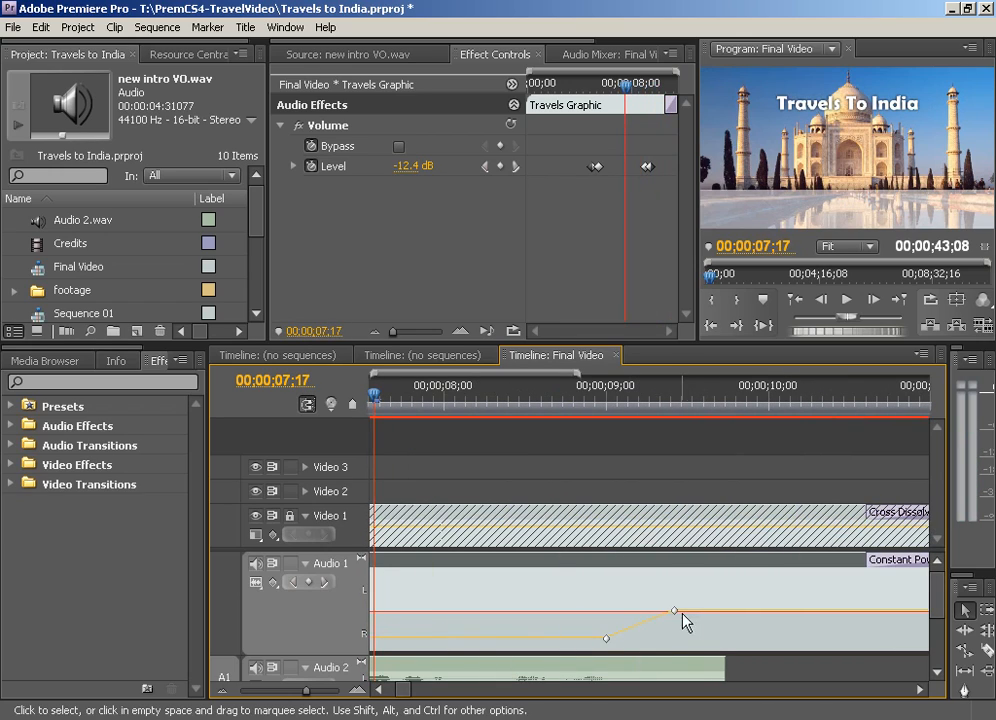
{"action": "left_click_drag", "start_coordinate": [683, 612], "coordinate": [742, 614]}
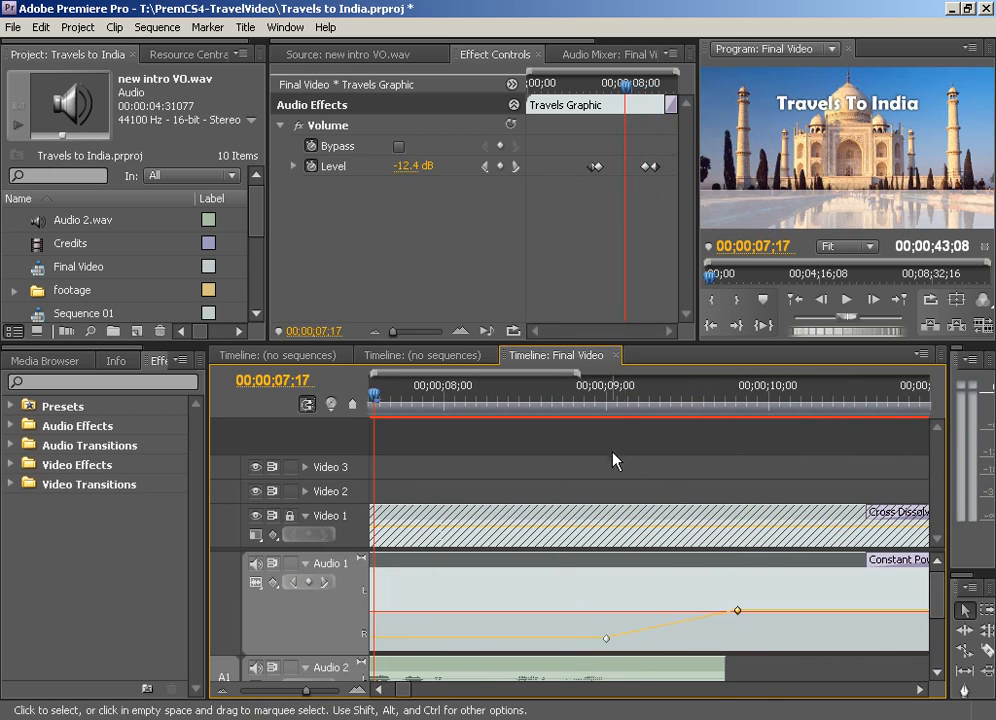
{"action": "left_click_drag", "start_coordinate": [597, 392], "coordinate": [379, 407]}
{"action": "key", "text": "space"}
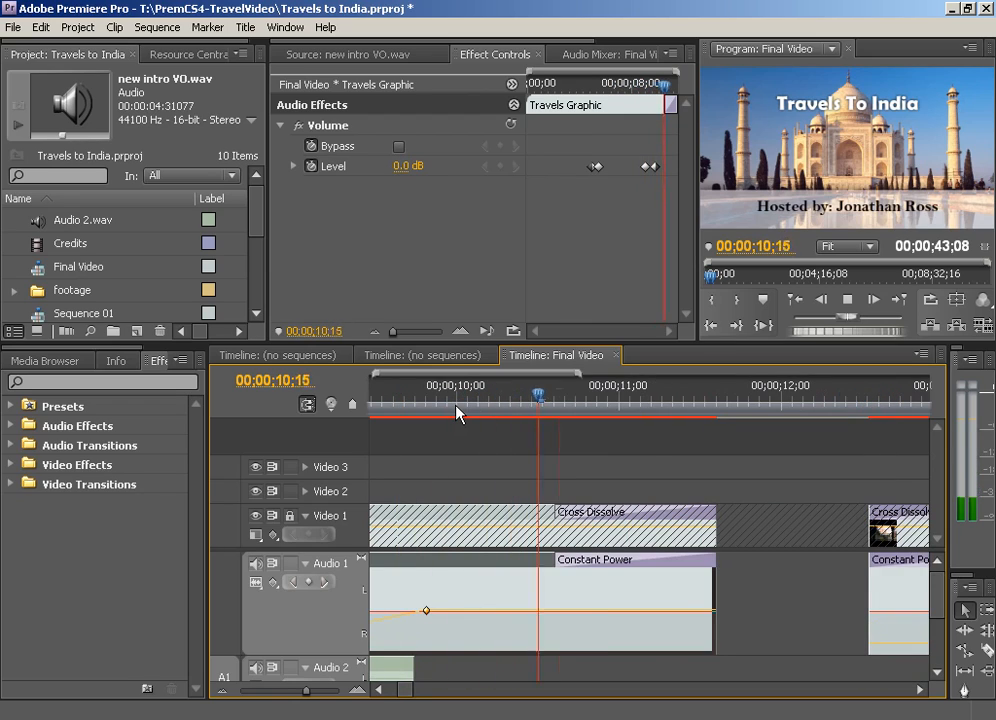
{"action": "key", "text": "space"}
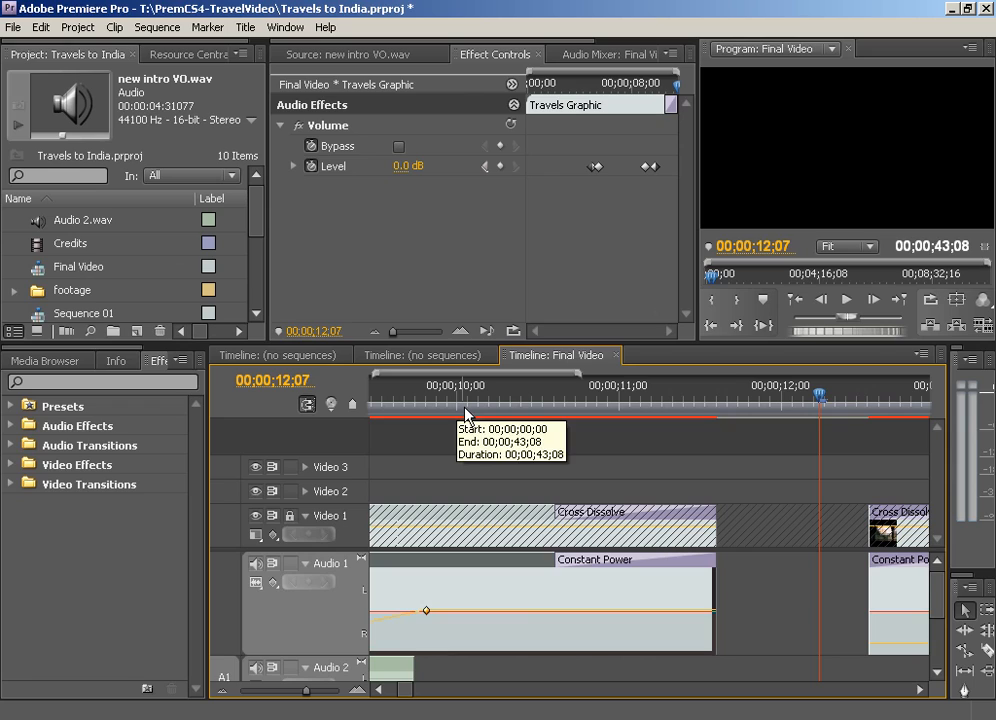
Show more of the sequence around 00;00;14;13, reveal the full project item list and open new VO.wav in the Source monitor.
{"action": "left_click_drag", "start_coordinate": [581, 375], "coordinate": [741, 382]}
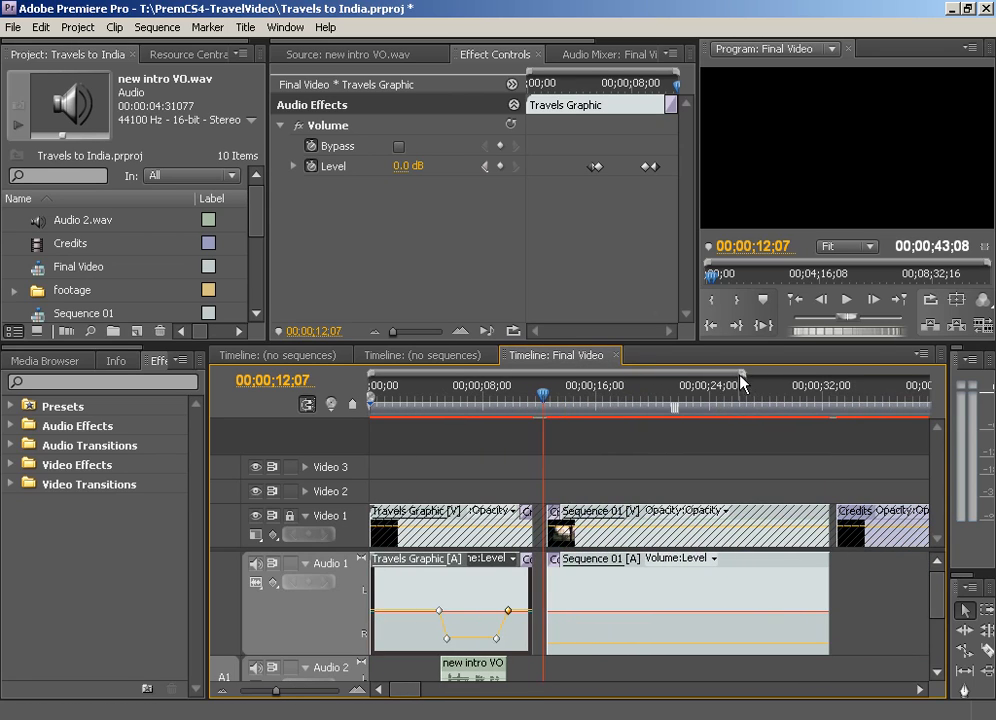
{"action": "left_click", "coordinate": [574, 397]}
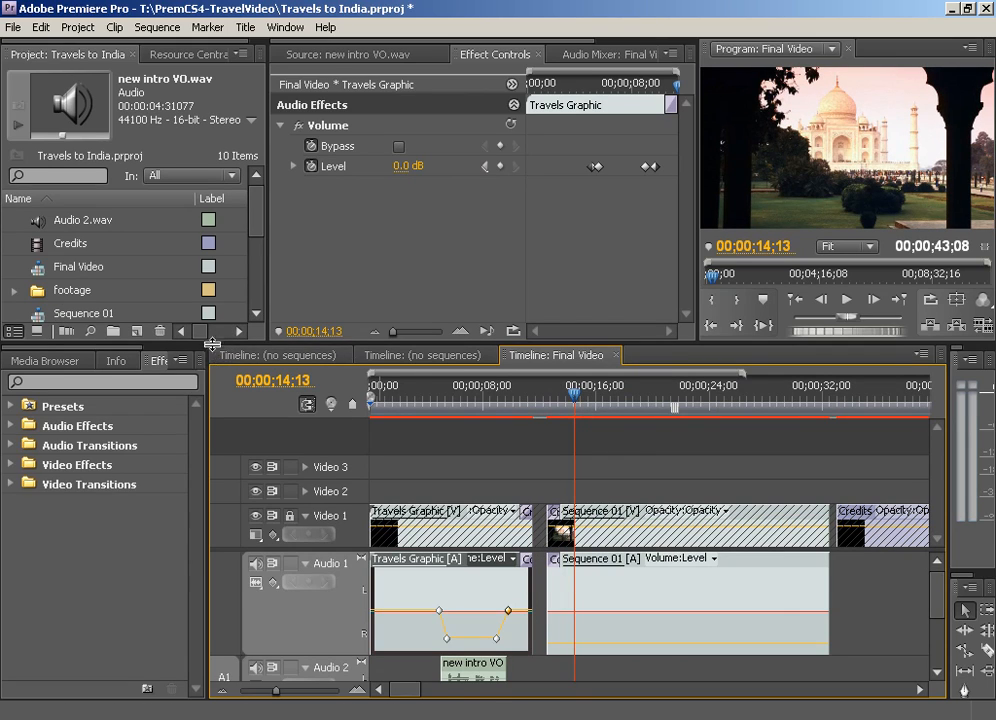
{"action": "left_click_drag", "start_coordinate": [218, 341], "coordinate": [218, 536]}
{"action": "double_click", "coordinate": [43, 409]}
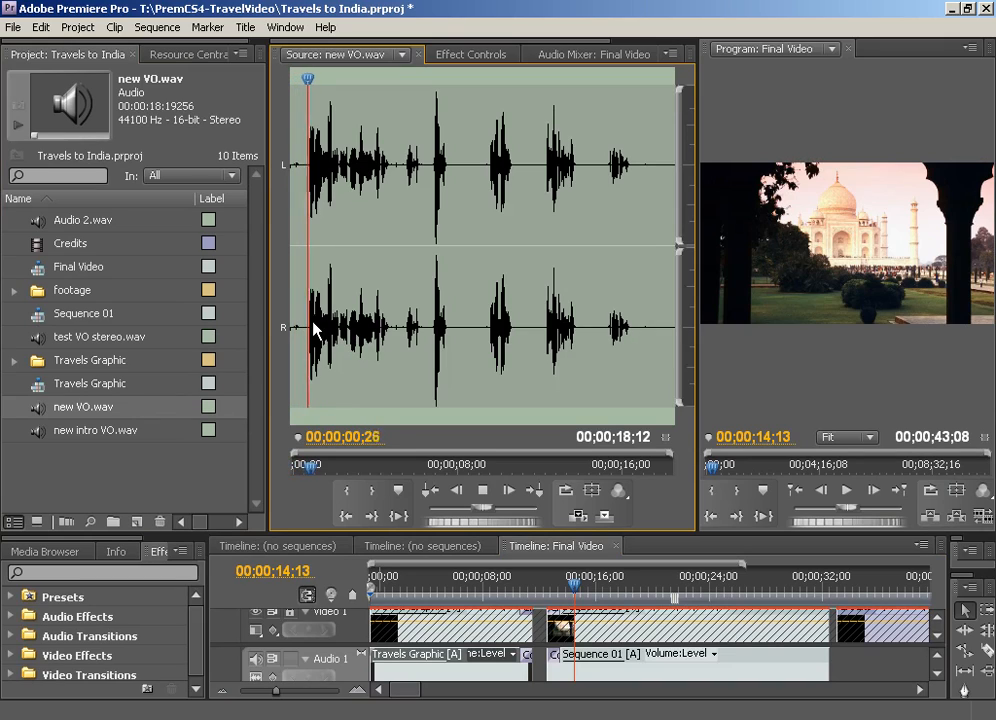
Mark an In point at 00;00;00;21 and an Out point at 00;00;06;17 in new VO.wav.
{"action": "left_click", "coordinate": [305, 271]}
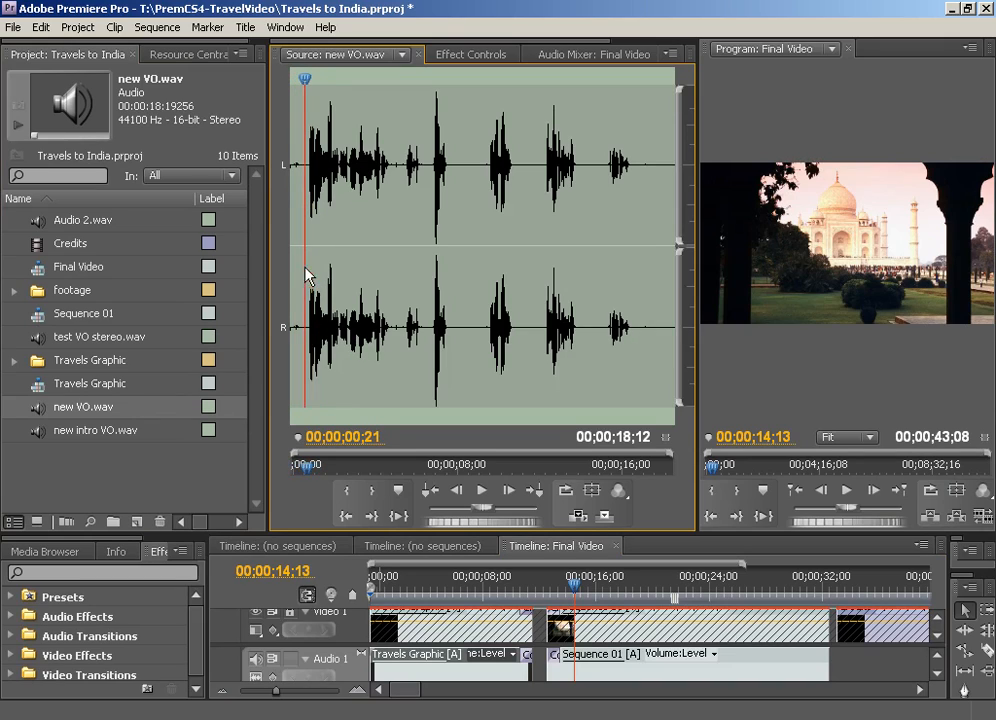
{"action": "left_click", "coordinate": [346, 490]}
{"action": "mouse_move", "coordinate": [305, 78]}
{"action": "left_mouse_down"}
{"action": "mouse_move", "coordinate": [400, 80]}
{"action": "mouse_move", "coordinate": [428, 100]}
{"action": "left_mouse_up"}
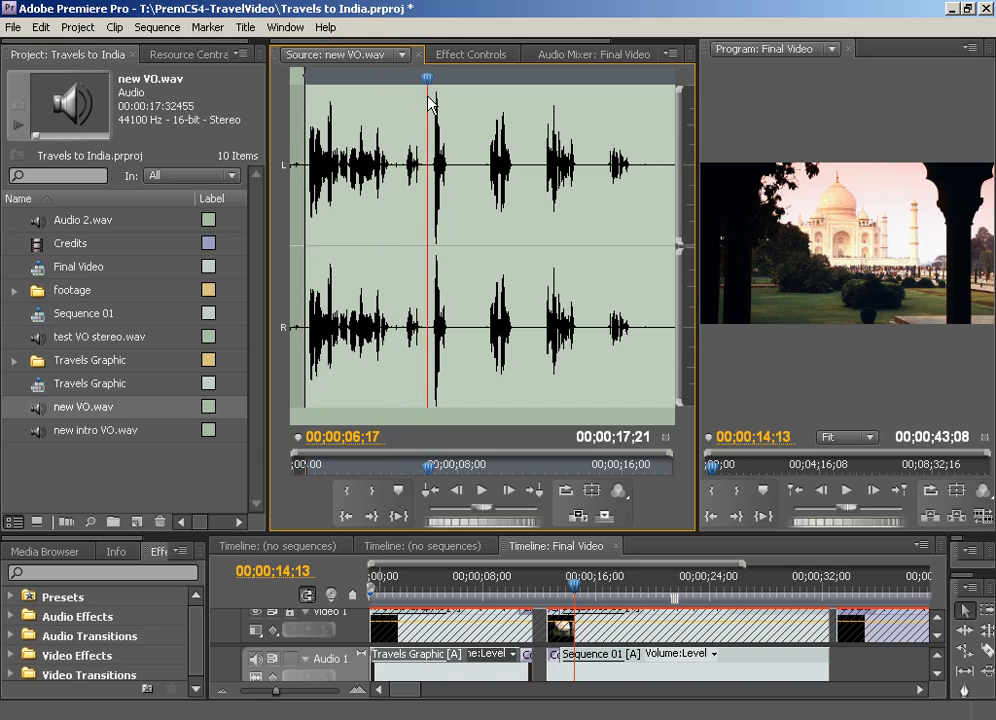
{"action": "left_click", "coordinate": [371, 490]}
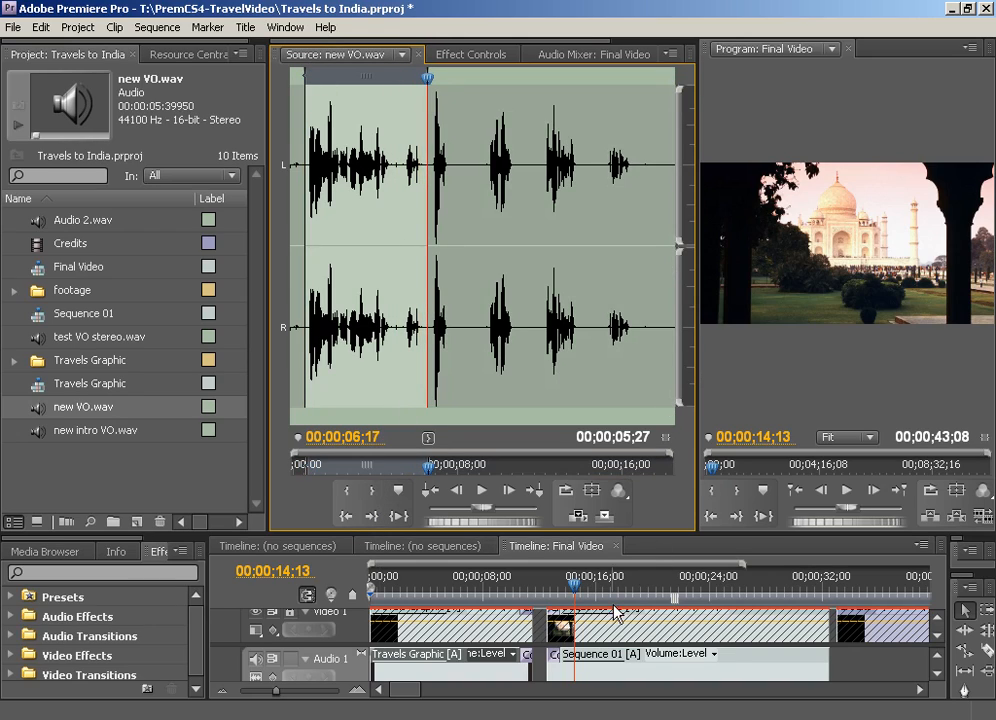
Overlay the marked section of new VO.wav onto Audio 2 at 00;00;13;16 and play it back over Sequence 01.
{"action": "left_click_drag", "start_coordinate": [635, 531], "coordinate": [637, 311]}
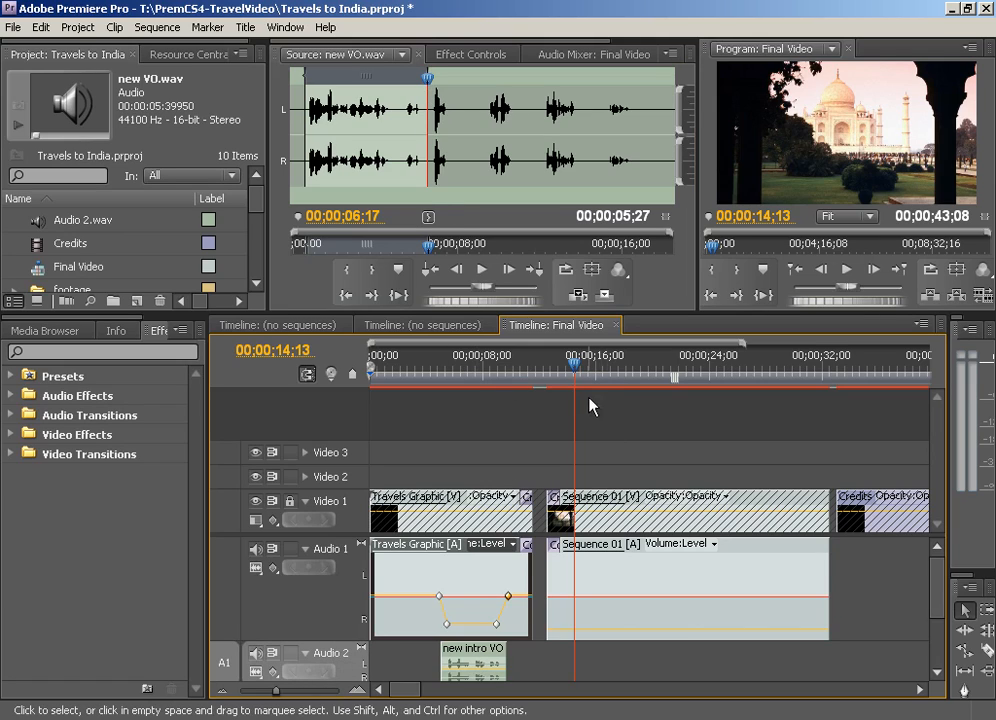
{"action": "mouse_move", "coordinate": [573, 370]}
{"action": "left_mouse_down"}
{"action": "mouse_move", "coordinate": [600, 368]}
{"action": "mouse_move", "coordinate": [560, 368]}
{"action": "mouse_move", "coordinate": [665, 371]}
{"action": "mouse_move", "coordinate": [560, 370]}
{"action": "left_mouse_up"}
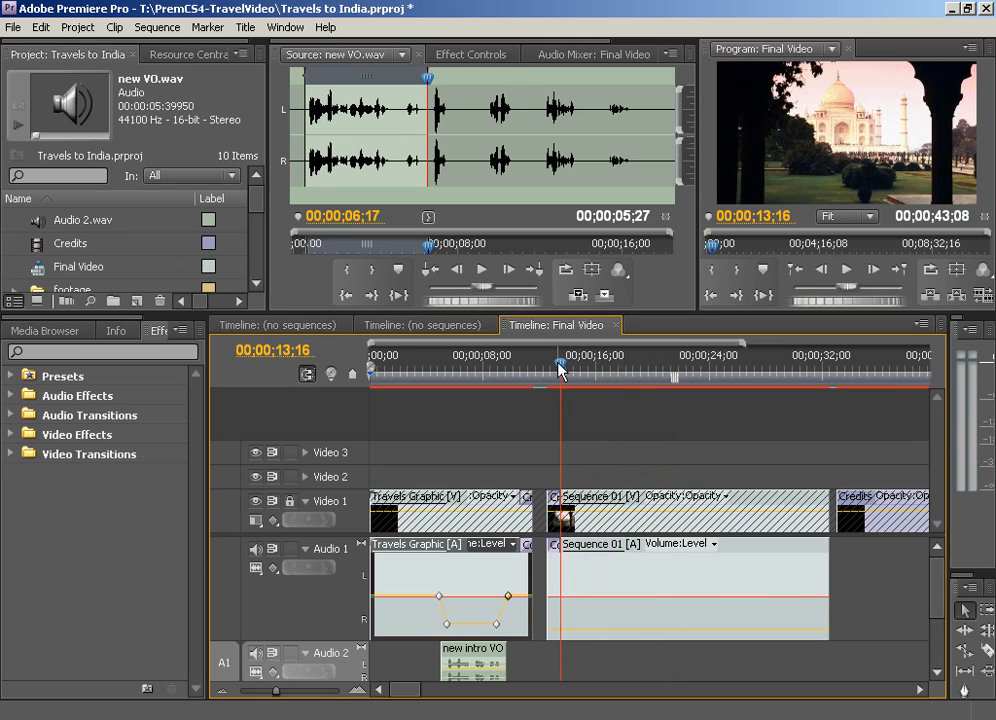
{"action": "left_click", "coordinate": [605, 295]}
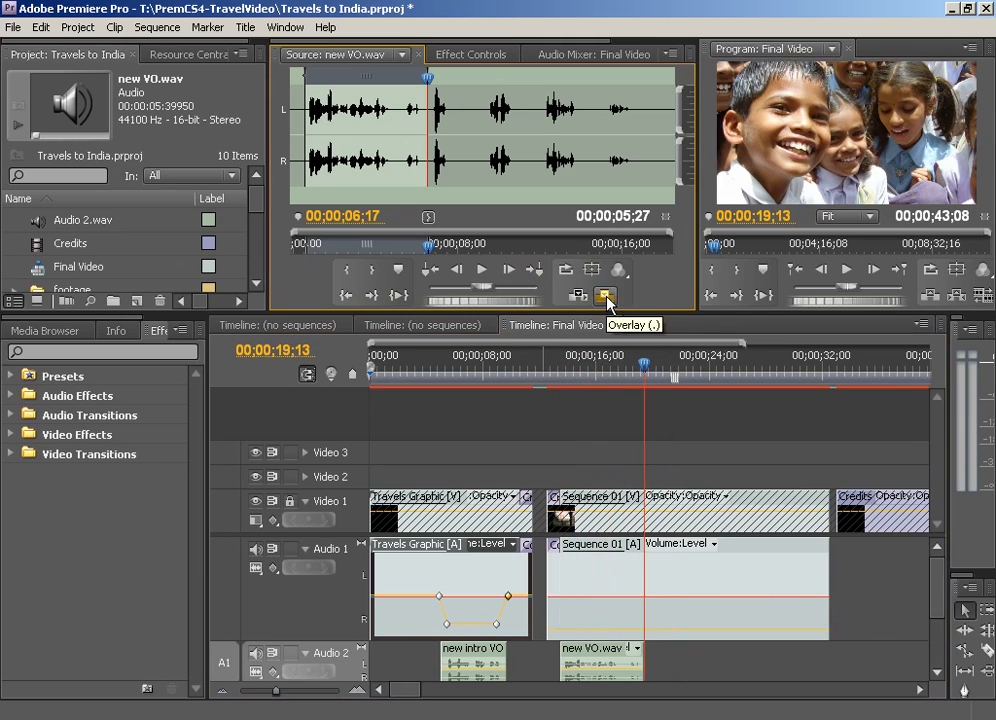
{"action": "left_click", "coordinate": [615, 668]}
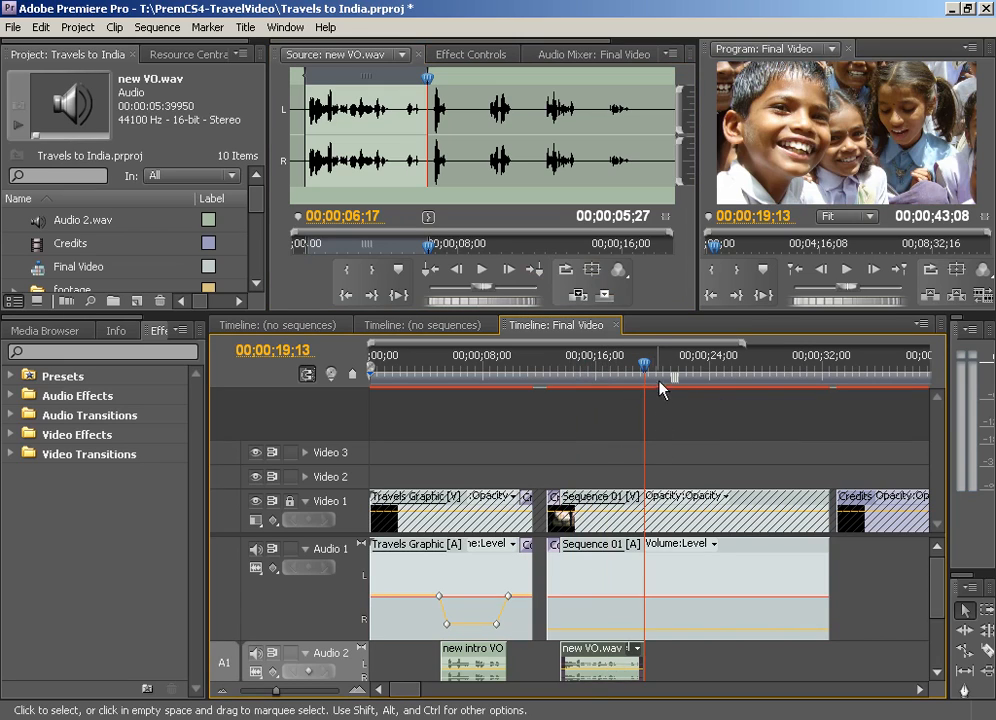
{"action": "left_click_drag", "start_coordinate": [643, 366], "coordinate": [552, 366]}
{"action": "key", "text": "space"}
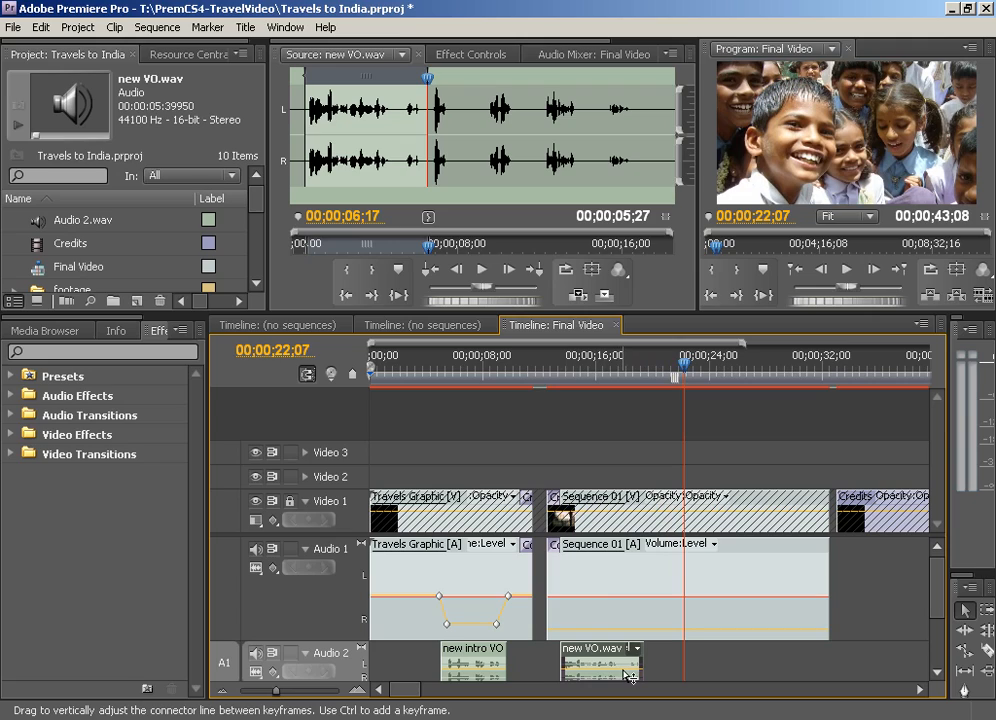
Extend the end of the new VO.wav clip on Audio 2 slightly and split the clip at 00;00;18;00.
{"action": "left_click_drag", "start_coordinate": [683, 370], "coordinate": [626, 369]}
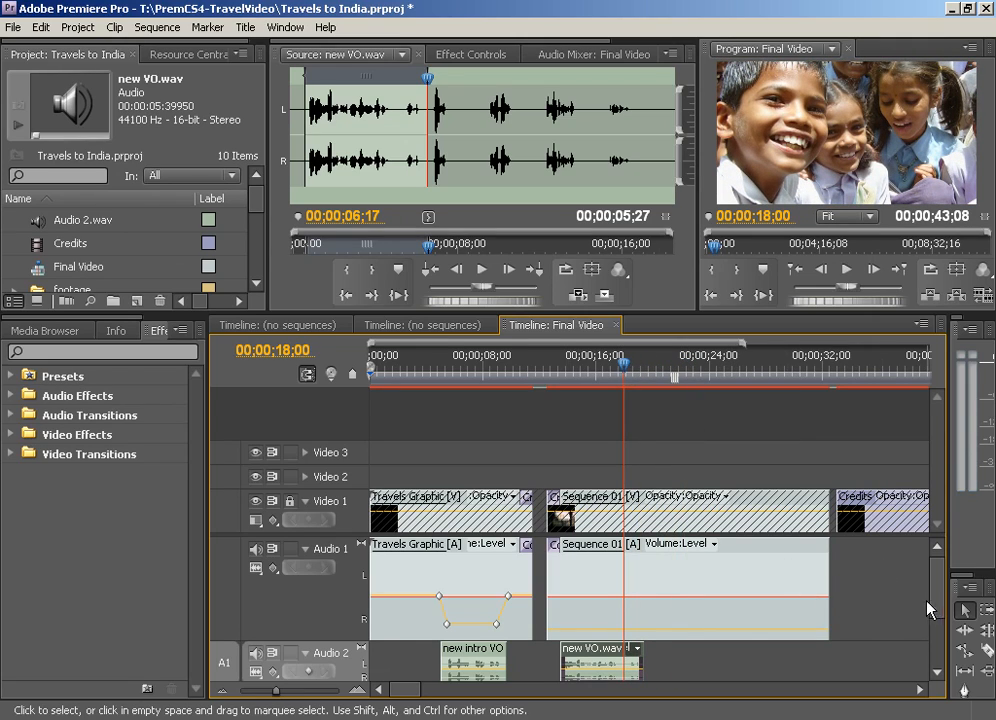
{"action": "scroll", "coordinate": [916, 628], "scroll_direction": "down", "scroll_amount": 3}
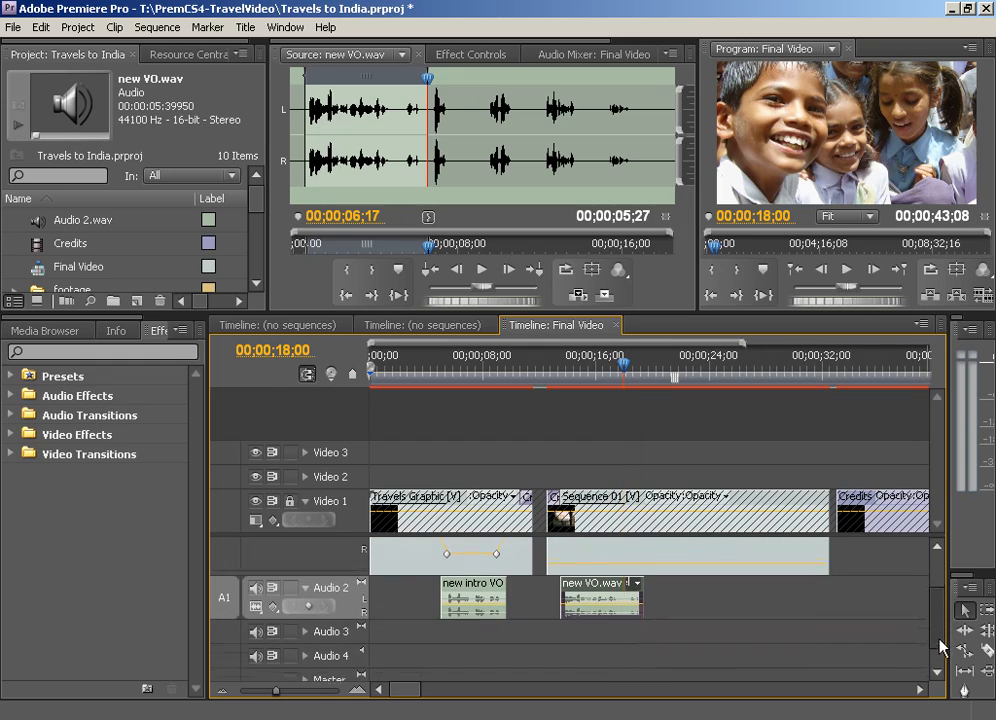
{"action": "mouse_move", "coordinate": [644, 588]}
{"action": "left_mouse_down"}
{"action": "mouse_move", "coordinate": [630, 589]}
{"action": "mouse_move", "coordinate": [652, 589]}
{"action": "left_mouse_up"}
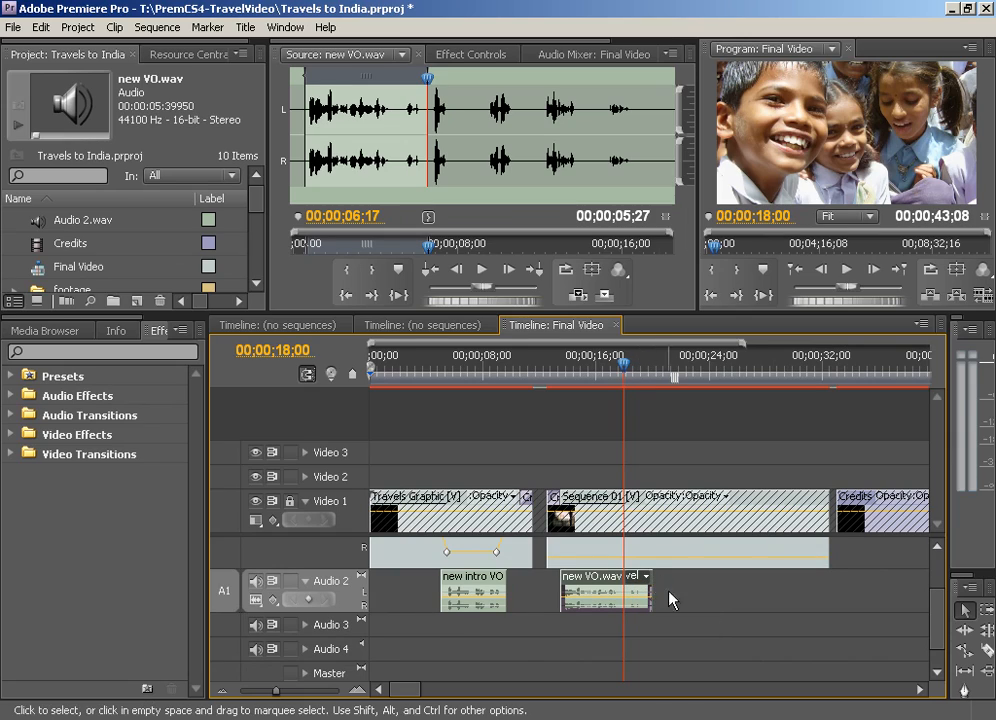
{"action": "left_click", "coordinate": [987, 652]}
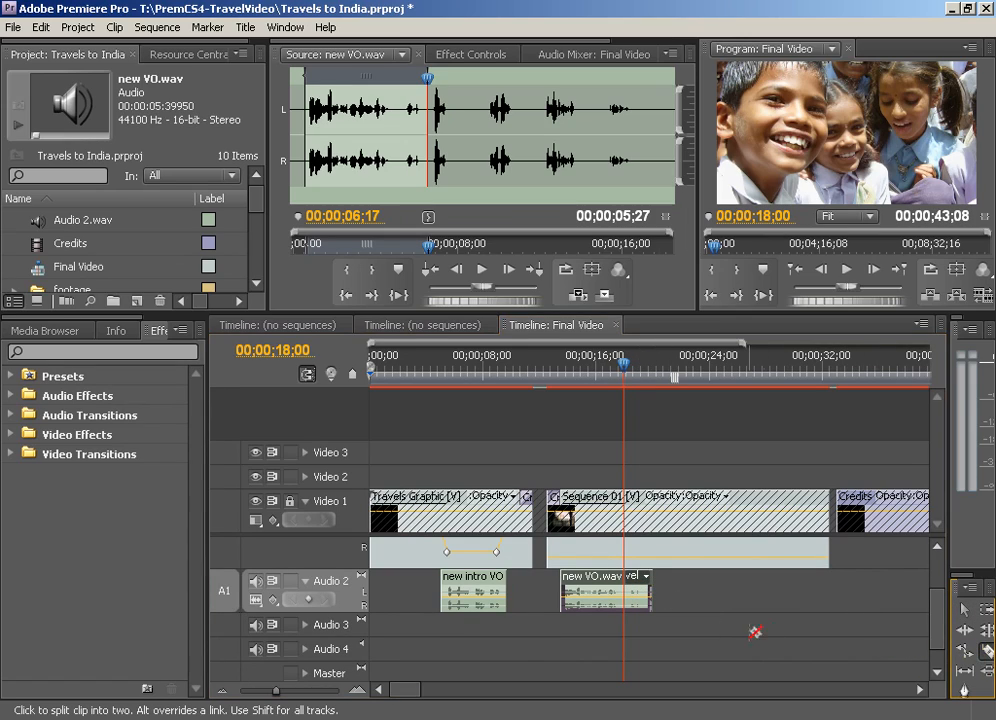
{"action": "left_click", "coordinate": [626, 592]}
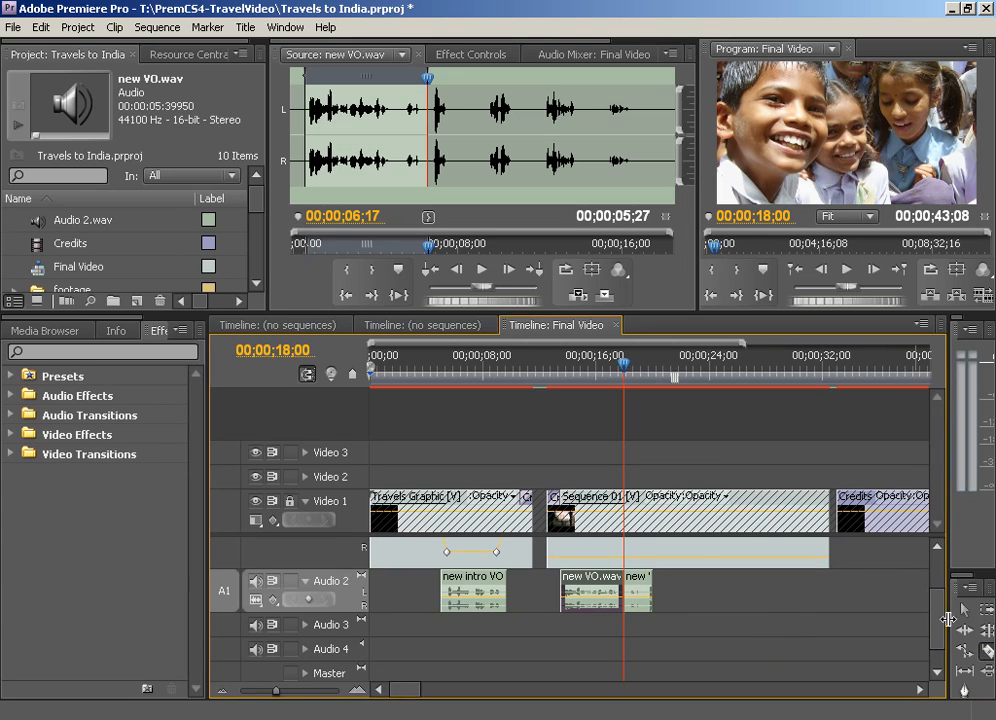
{"action": "key", "text": "v"}
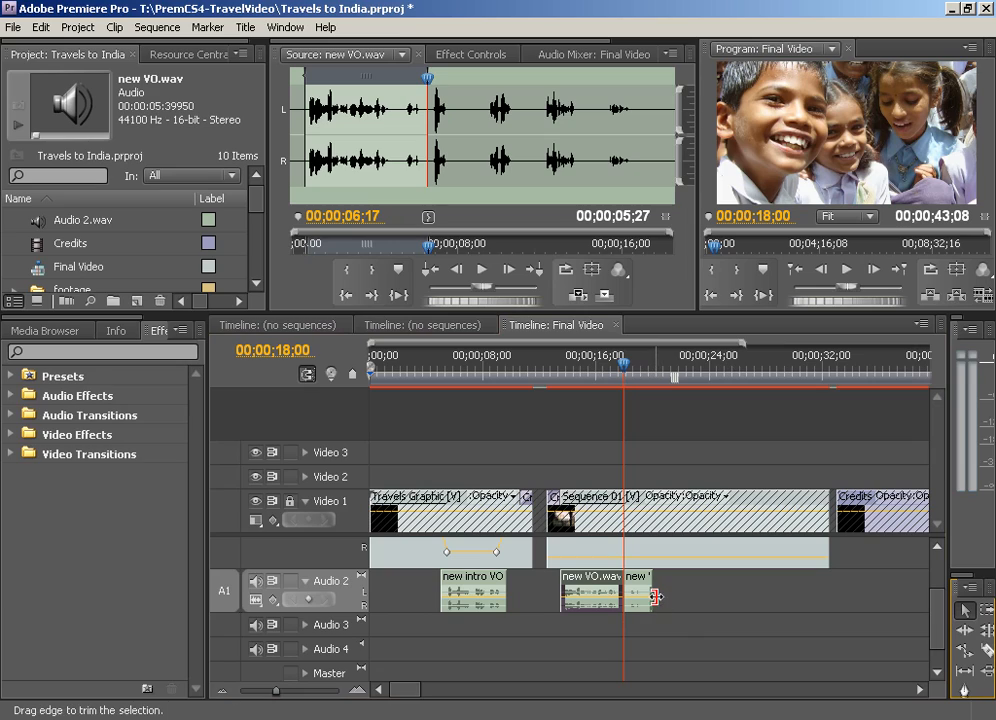
Extend the end of the second new VO.wav piece, move the piece later to about 00;00;21;11 and play it back.
{"action": "left_click_drag", "start_coordinate": [650, 597], "coordinate": [694, 597]}
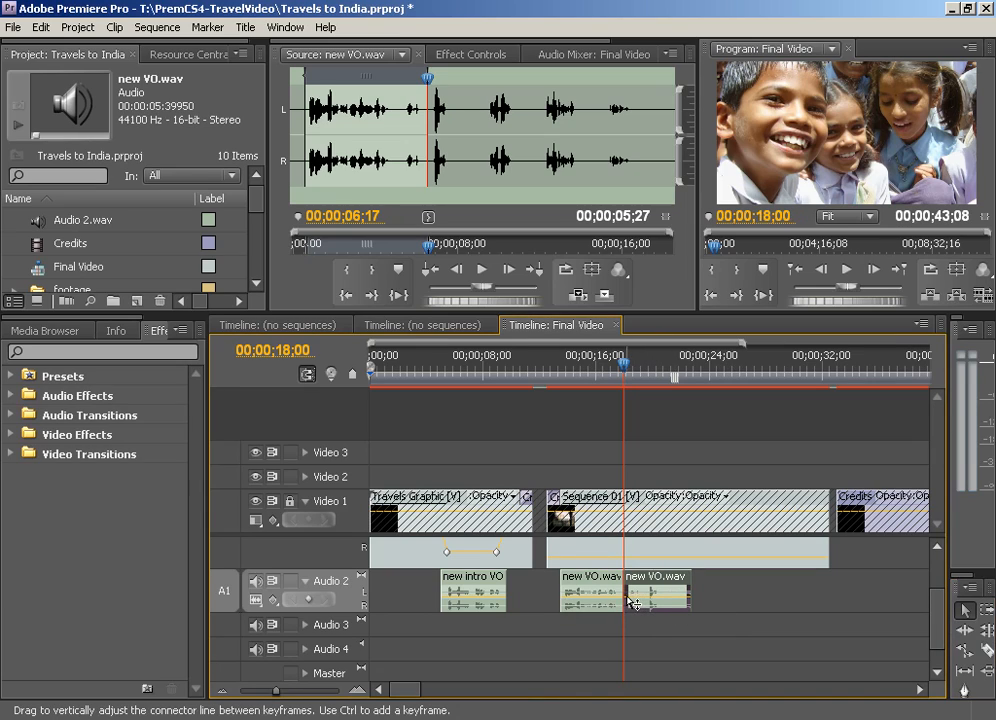
{"action": "left_click_drag", "start_coordinate": [630, 594], "coordinate": [682, 595]}
{"action": "left_click_drag", "start_coordinate": [624, 365], "coordinate": [595, 368]}
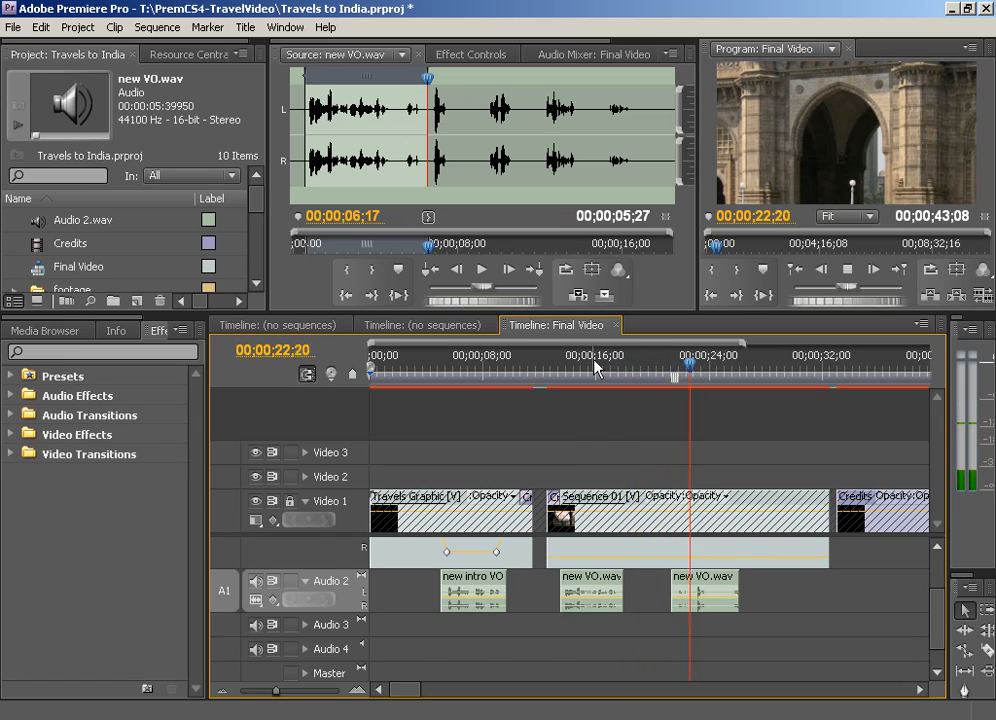
{"action": "key", "text": "space"}
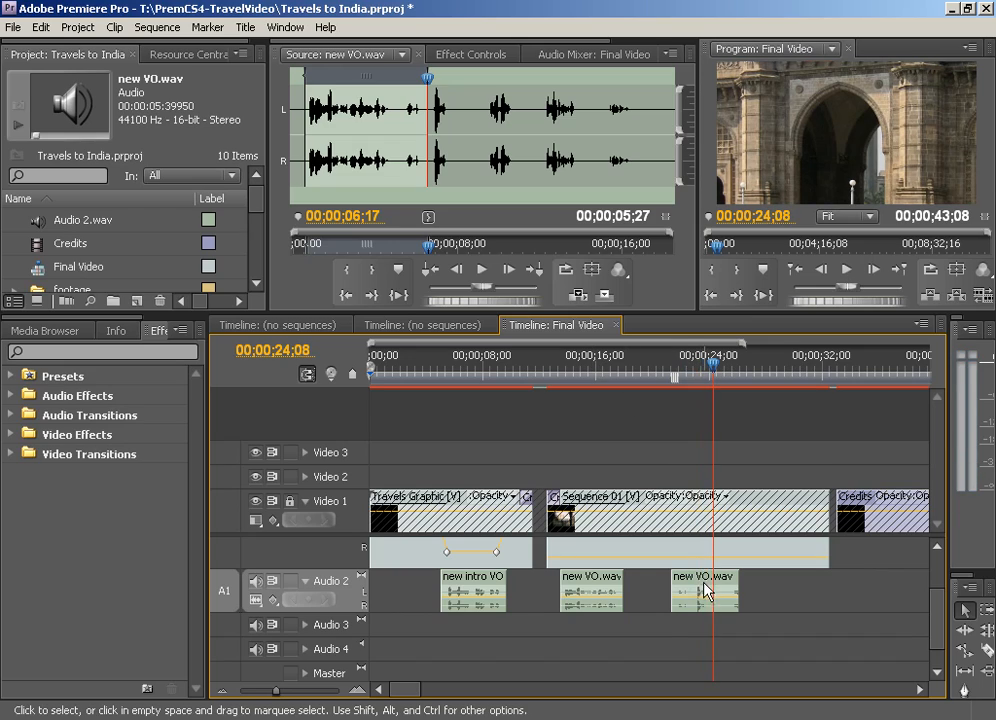
Trim the start of the second new VO.wav piece to about 00;00;21;20 and play back its opening.
{"action": "left_click", "coordinate": [705, 590]}
{"action": "left_click_drag", "start_coordinate": [707, 378], "coordinate": [691, 378]}
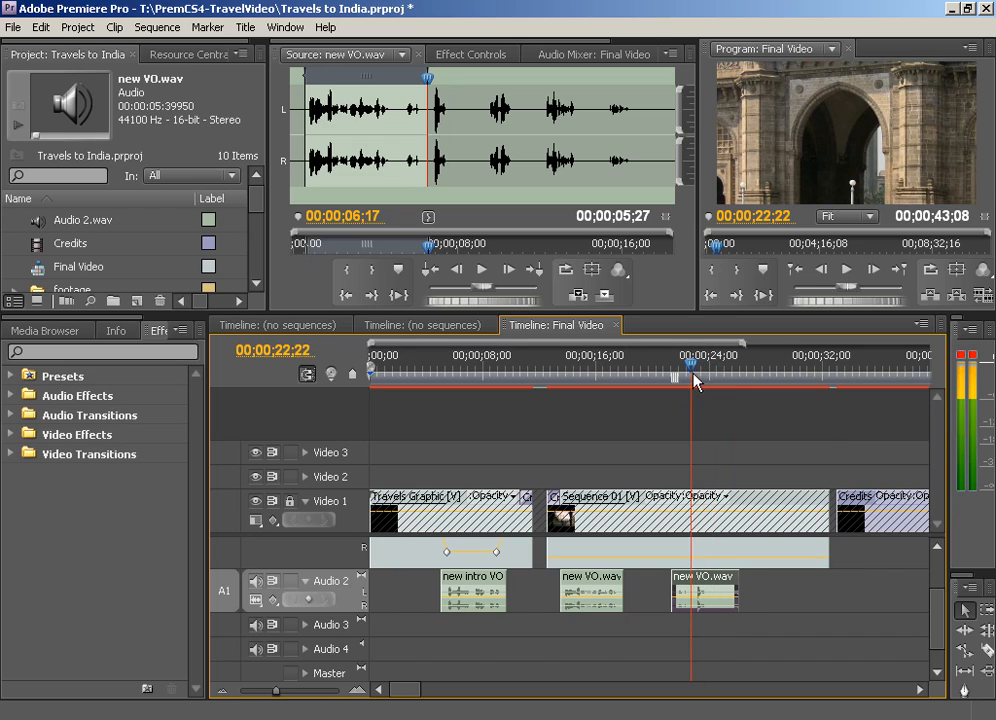
{"action": "left_click", "coordinate": [359, 690]}
{"action": "left_click", "coordinate": [359, 690]}
{"action": "left_click", "coordinate": [359, 690]}
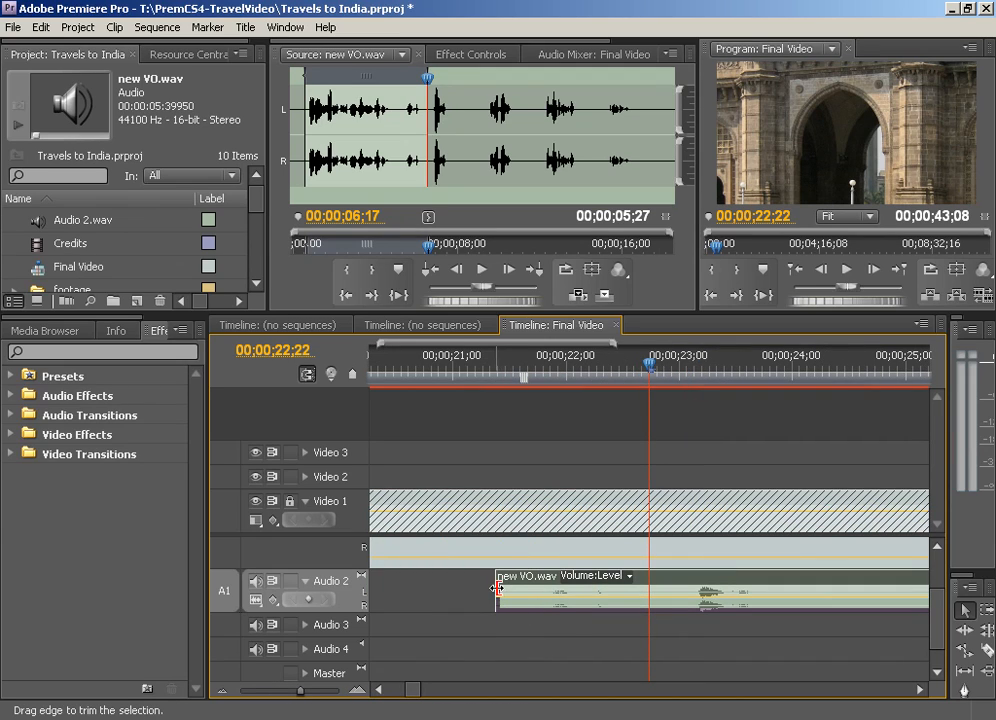
{"action": "left_click_drag", "start_coordinate": [496, 584], "coordinate": [532, 588]}
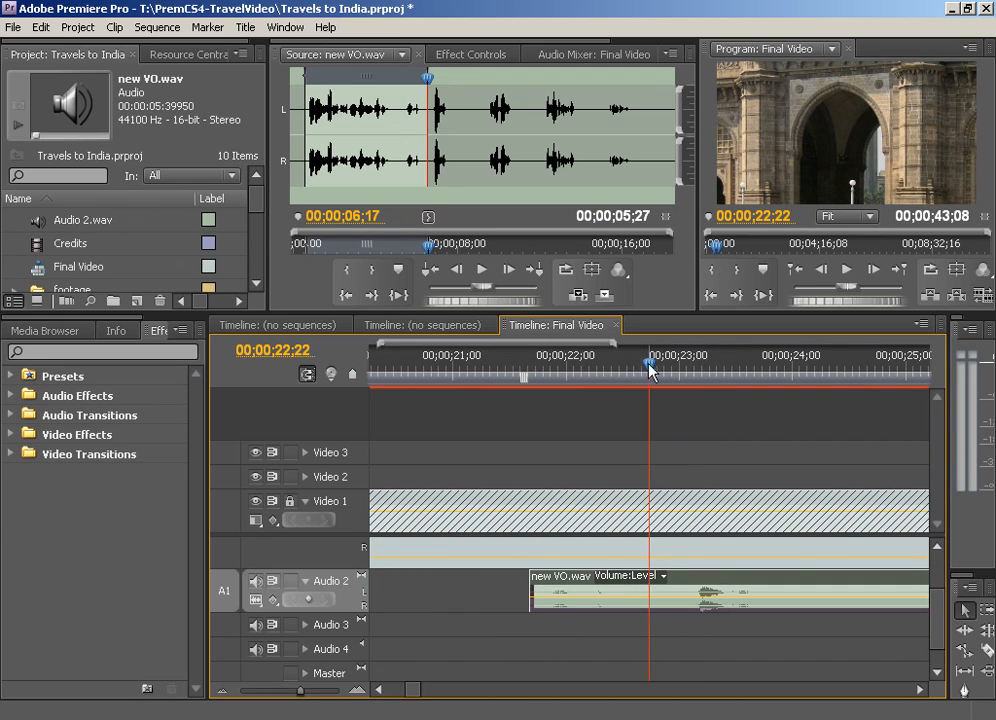
{"action": "left_click", "coordinate": [586, 370]}
{"action": "left_click_drag", "start_coordinate": [586, 370], "coordinate": [546, 367]}
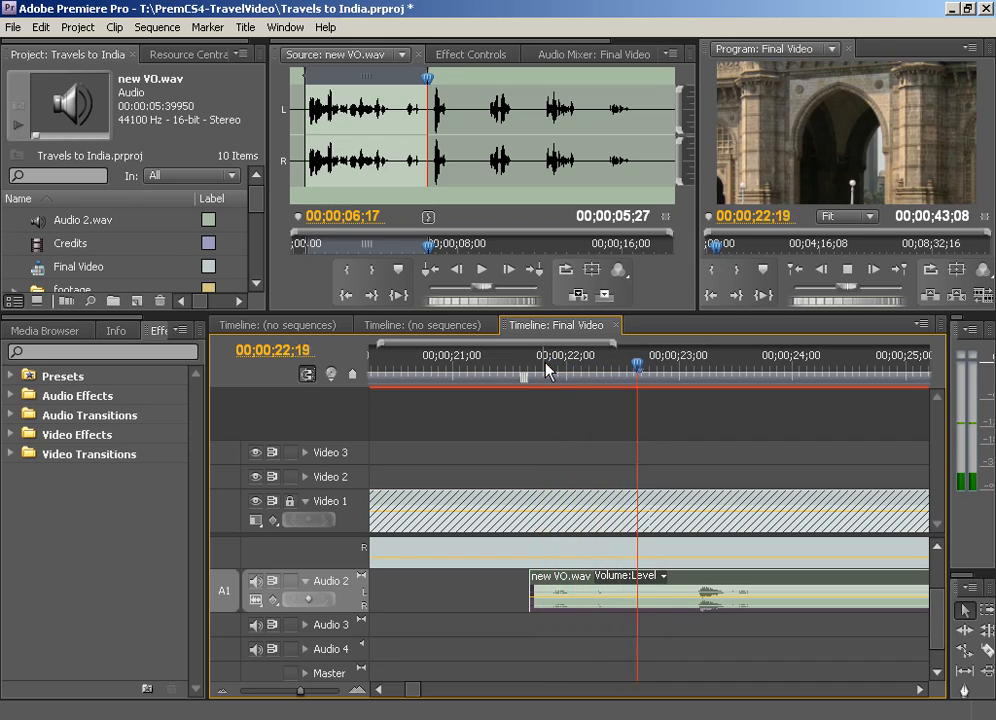
{"action": "key", "text": "space"}
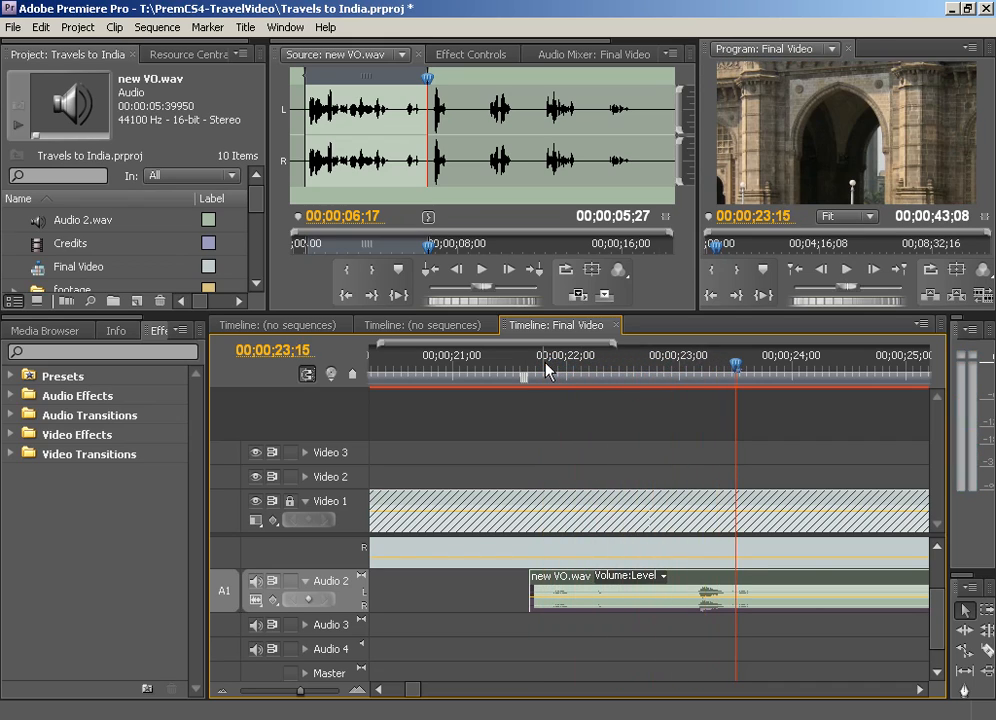
Split the second new VO.wav piece at about 00;00;22;19, trim the part before the cut to about 00;00;22;12 and close the gap.
{"action": "left_click", "coordinate": [987, 650]}
{"action": "left_click", "coordinate": [642, 590]}
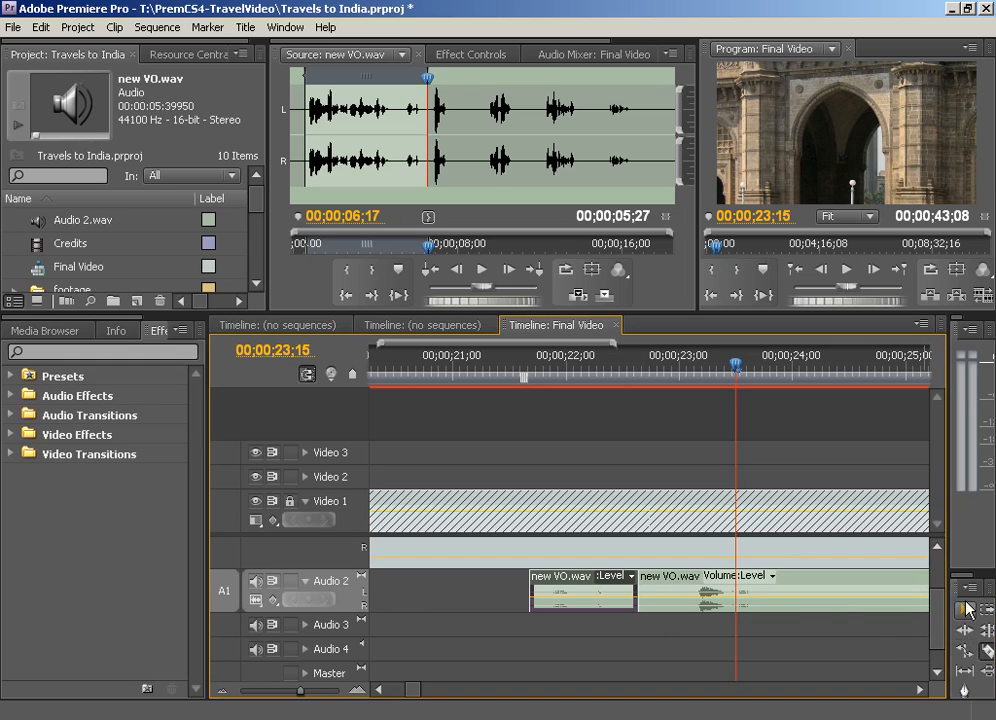
{"action": "key", "text": "v"}
{"action": "left_click_drag", "start_coordinate": [642, 582], "coordinate": [609, 590]}
{"action": "left_click_drag", "start_coordinate": [702, 590], "coordinate": [624, 590]}
Play back the tightened voice-over and trim the end of the last new VO.wav piece to 00;00;23;22.
{"action": "left_click_drag", "start_coordinate": [562, 374], "coordinate": [491, 371]}
{"action": "key", "text": "space"}
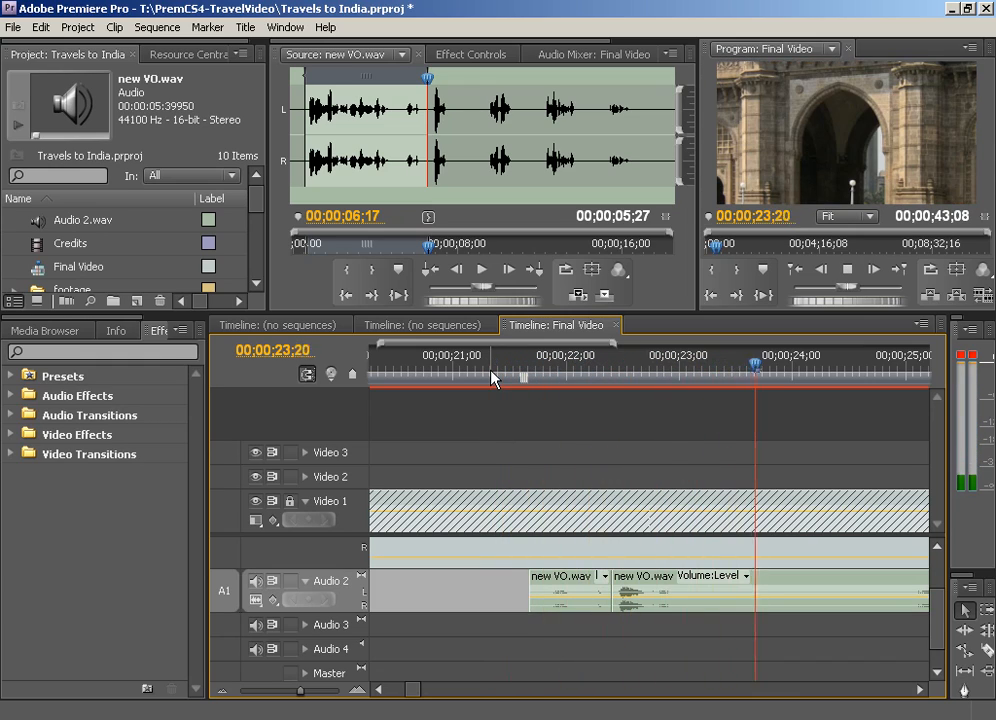
{"action": "key", "text": "space"}
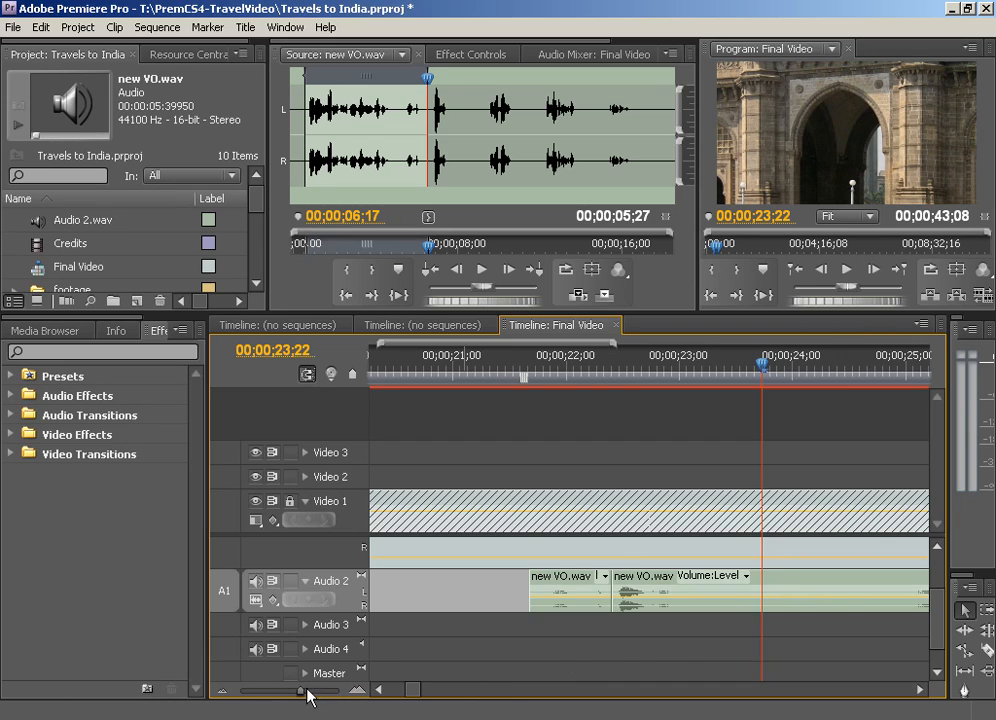
{"action": "left_click_drag", "start_coordinate": [308, 697], "coordinate": [296, 696]}
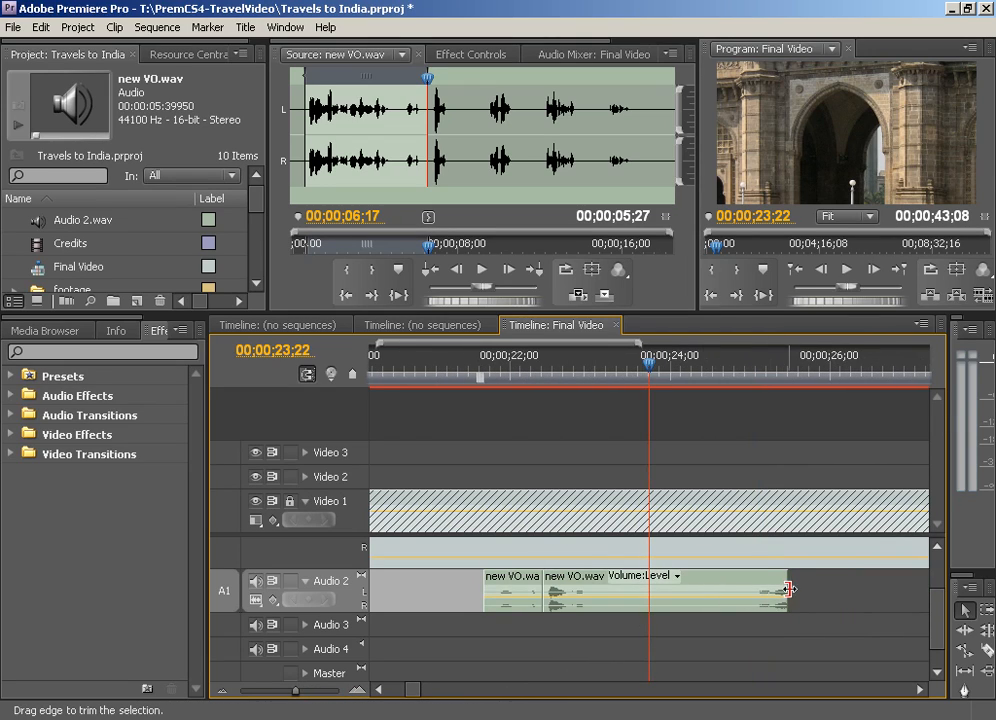
{"action": "left_click_drag", "start_coordinate": [789, 589], "coordinate": [649, 589]}
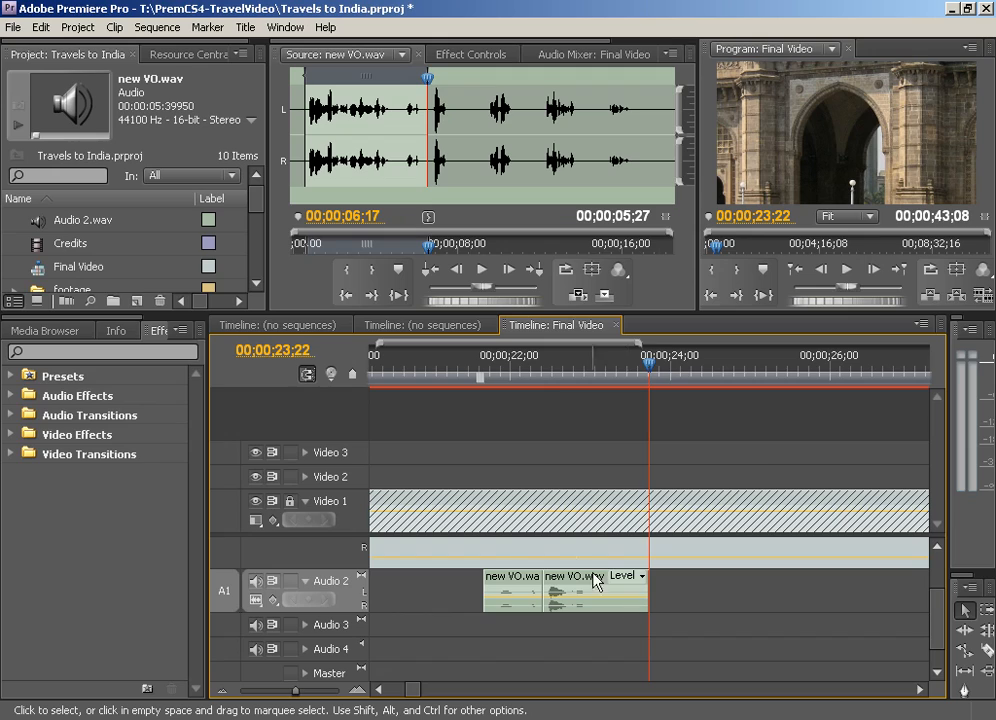
Select the two adjoining new VO.wav pieces and move them together earlier on Audio 2 to start at about 00;00;20;10.
{"action": "left_click_drag", "start_coordinate": [513, 364], "coordinate": [490, 363]}
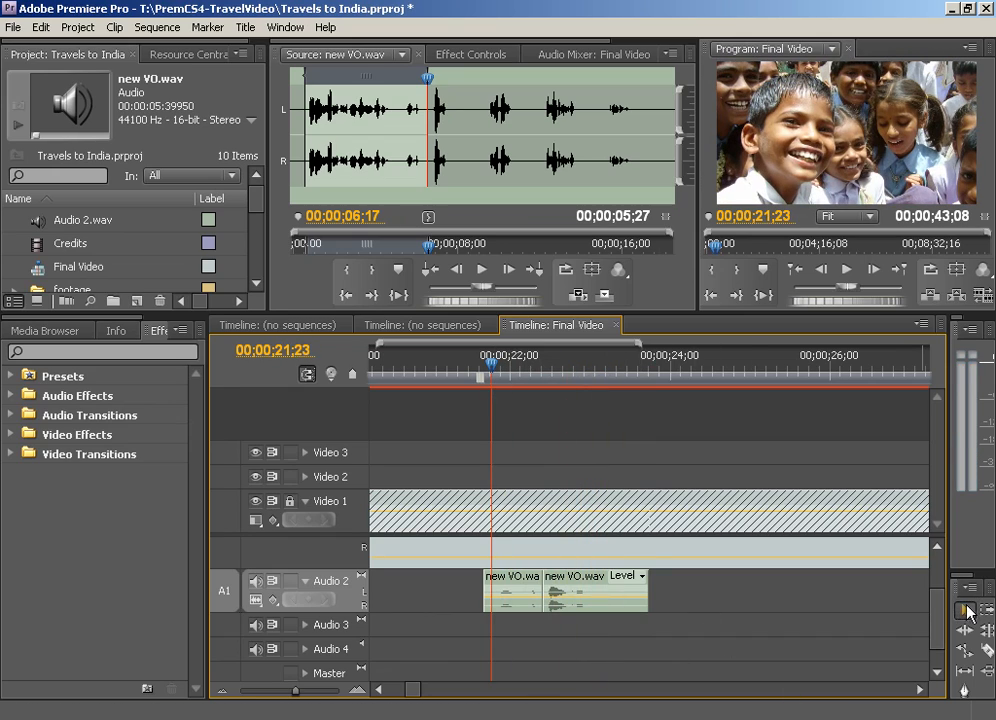
{"action": "left_click", "coordinate": [498, 590]}
{"action": "left_click", "coordinate": [583, 590], "text": "shift"}
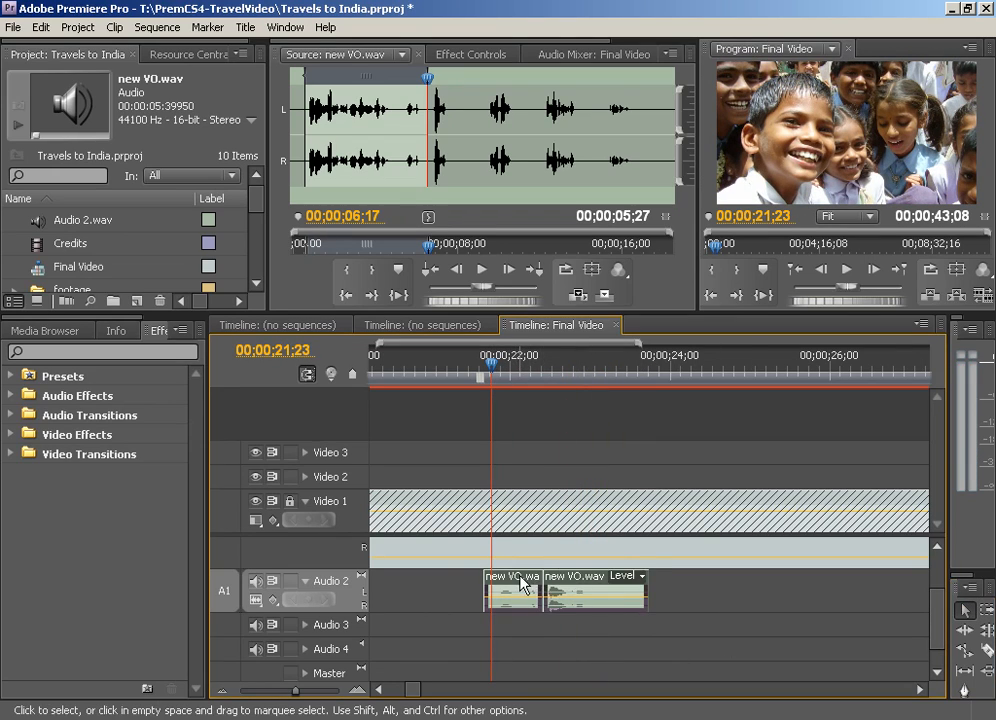
{"action": "left_click_drag", "start_coordinate": [583, 590], "coordinate": [480, 590]}
{"action": "left_click_drag", "start_coordinate": [435, 370], "coordinate": [547, 413]}
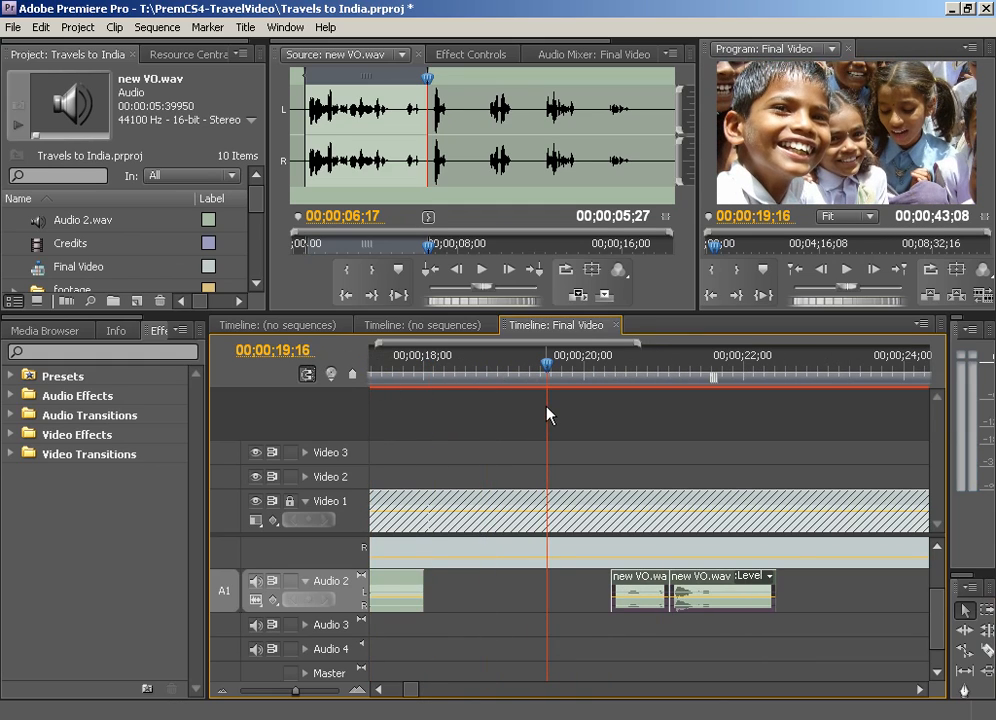